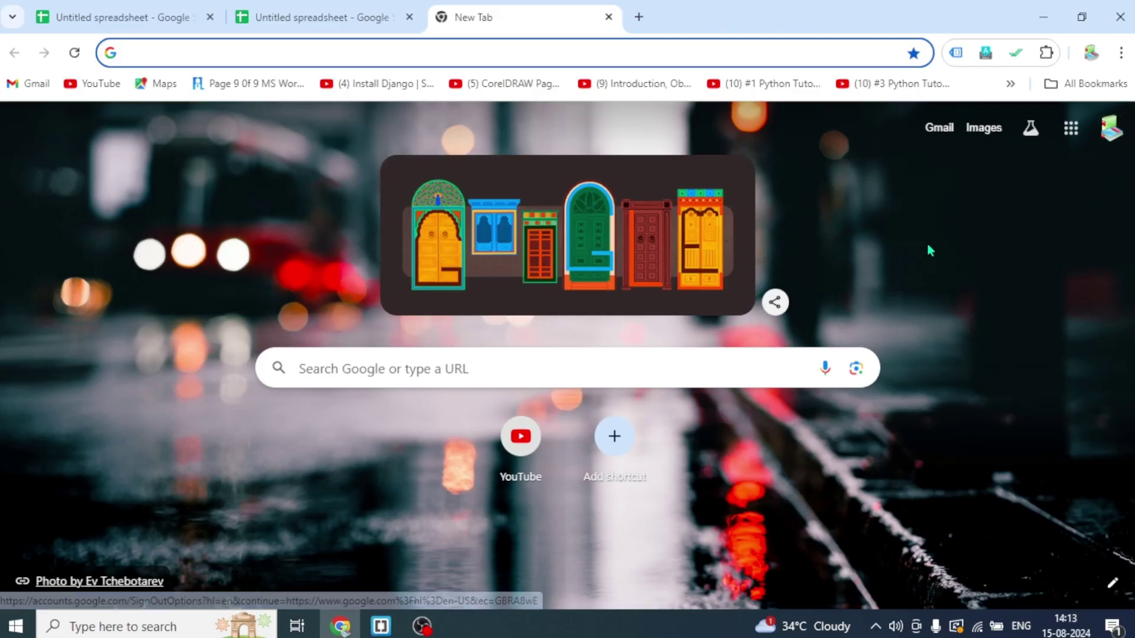
Look through the Google apps list for Sheets
left_click(1070, 130)
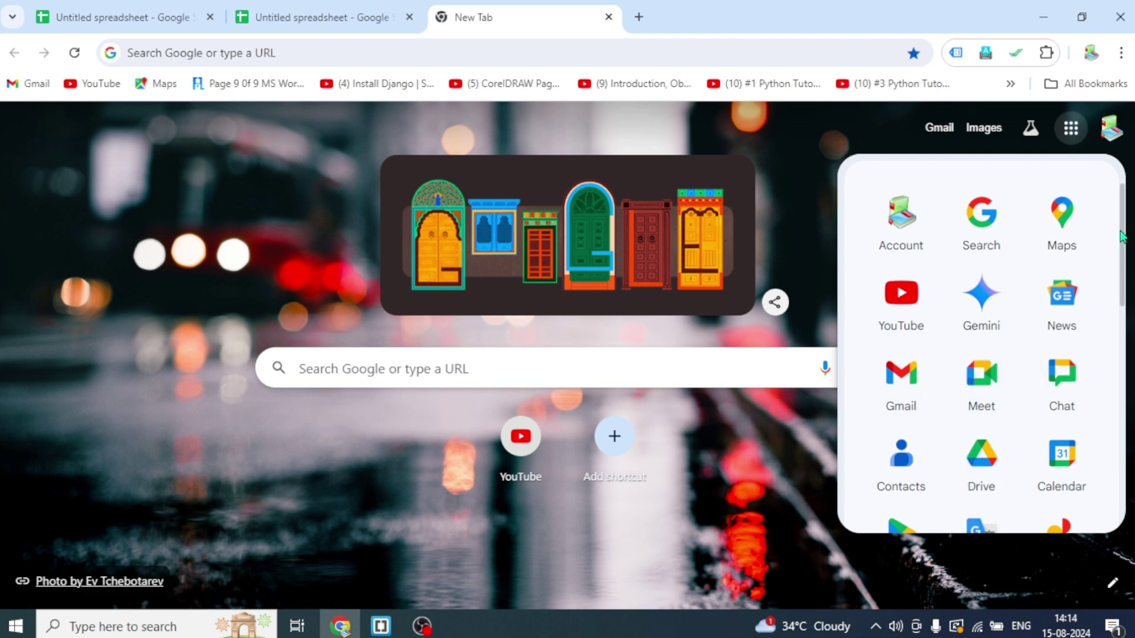
mouse_move(1122, 236)
left_mouse_down()
mouse_move(1126, 304)
mouse_move(1128, 251)
left_mouse_up()
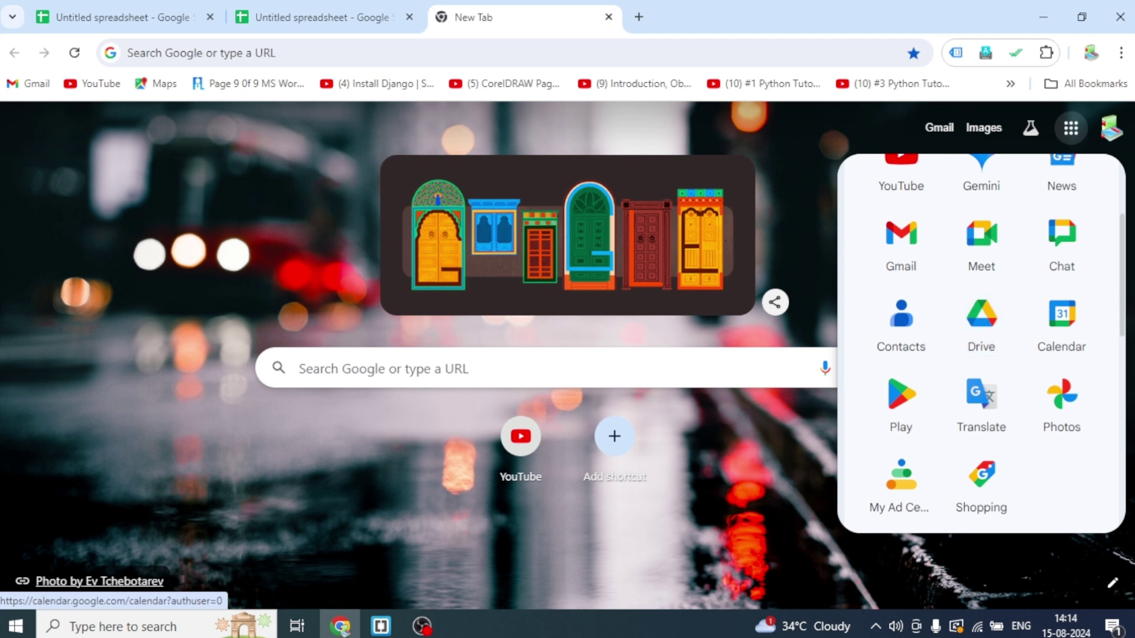
left_click_drag(1124, 266, 1122, 337)
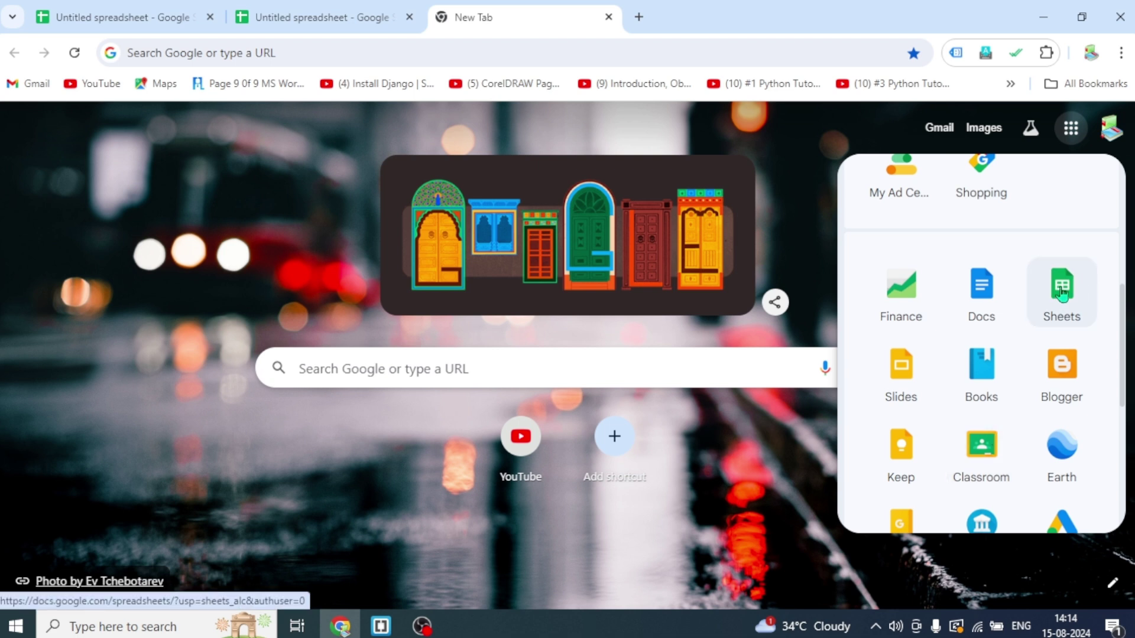
Search the web for "sheets. new" and open the Sheets.new result
left_click(136, 55)
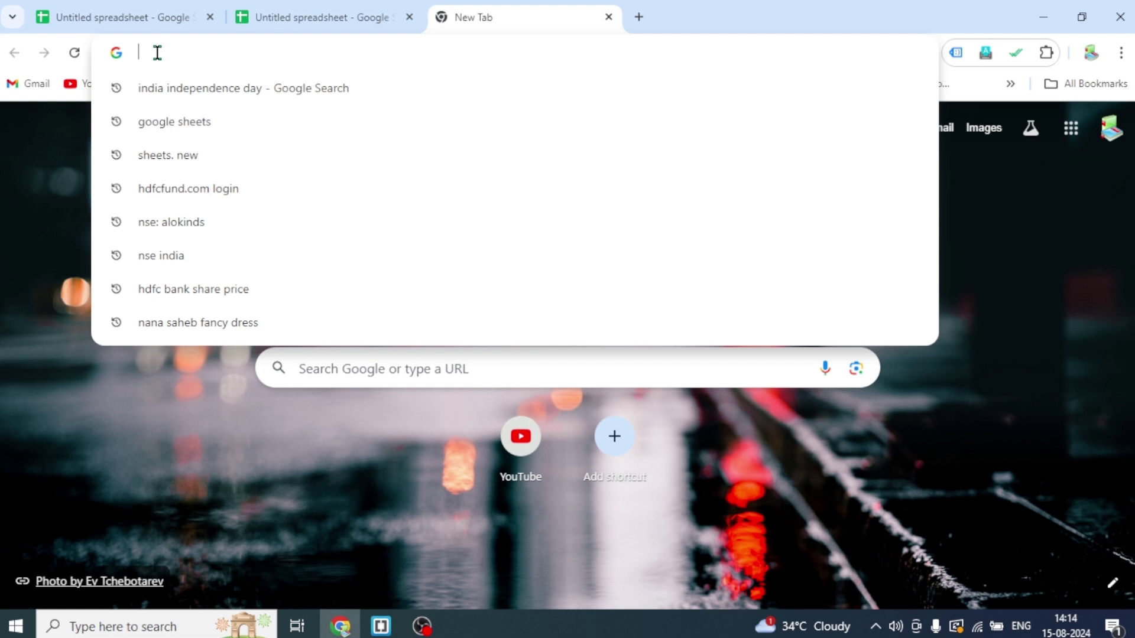
type("sheets")
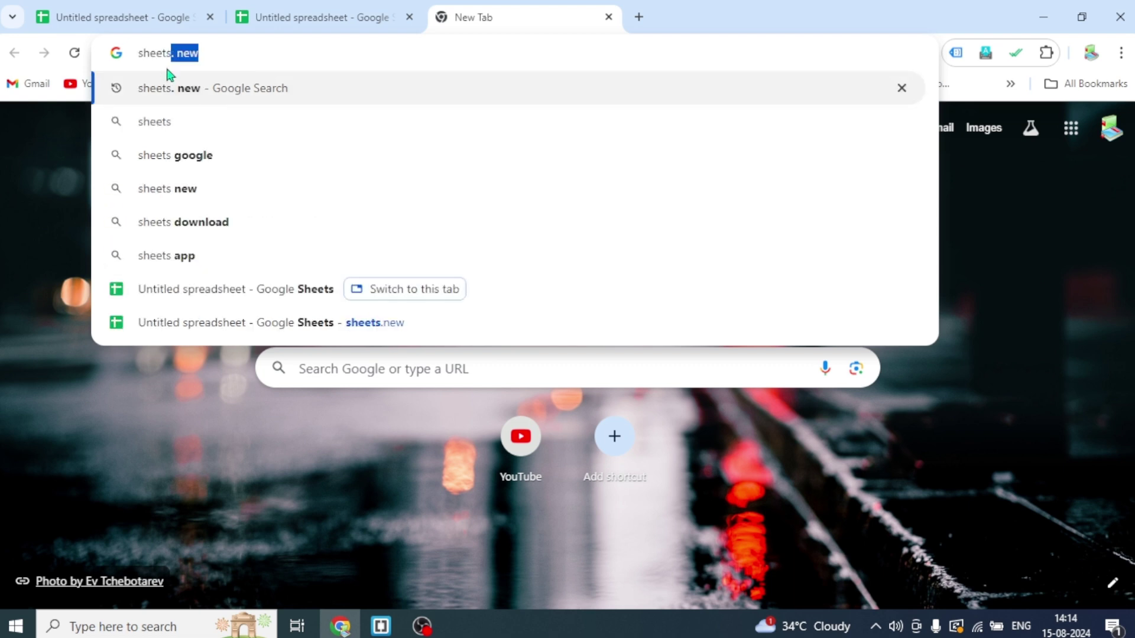
type(". new")
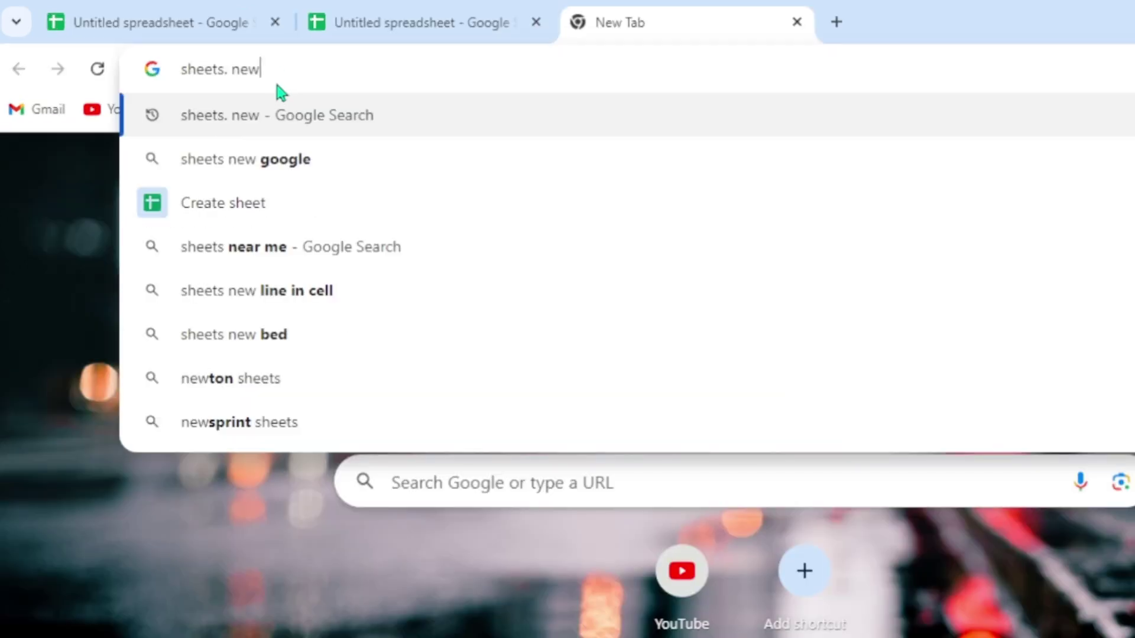
key("Return")
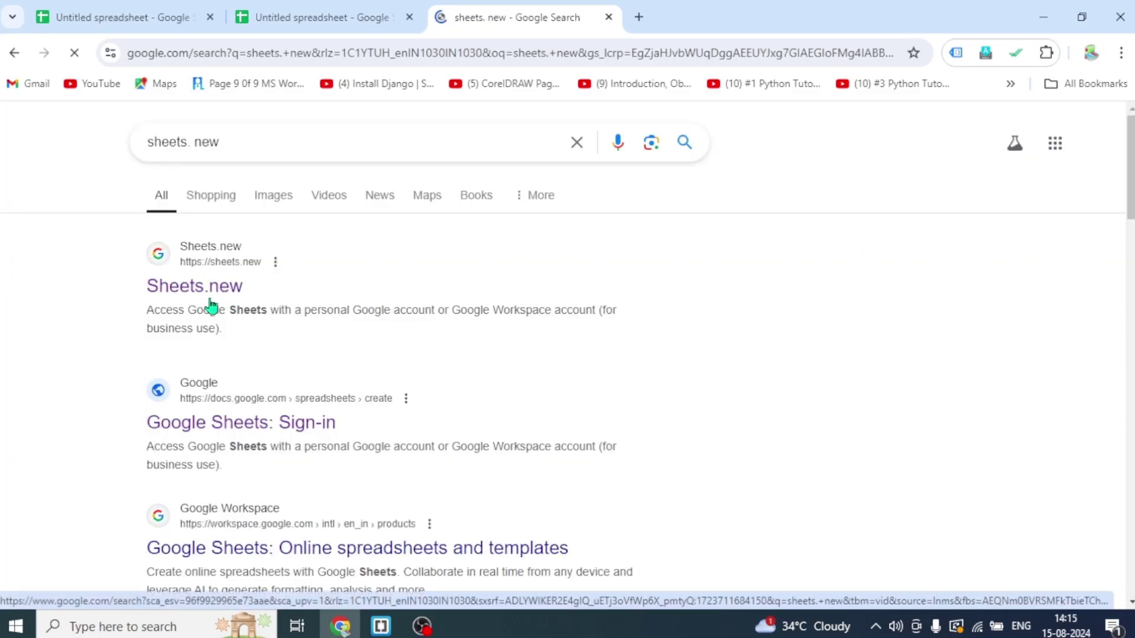
left_click(194, 290)
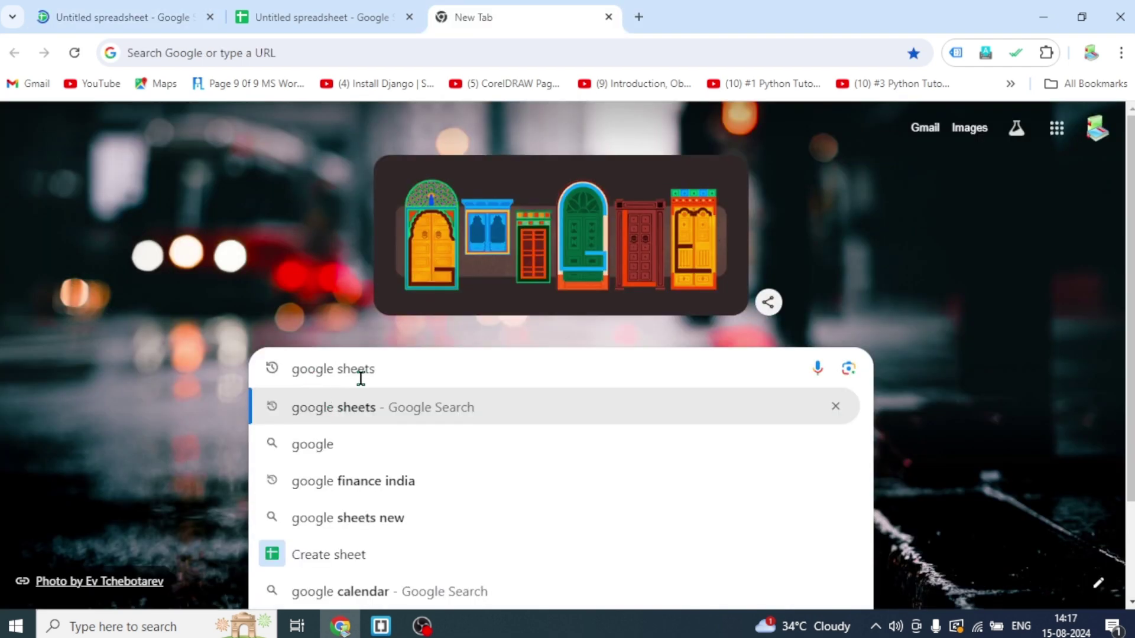
Search for "google sheets" and switch to the untitled spreadsheet that is already open in the browser
left_click(344, 408)
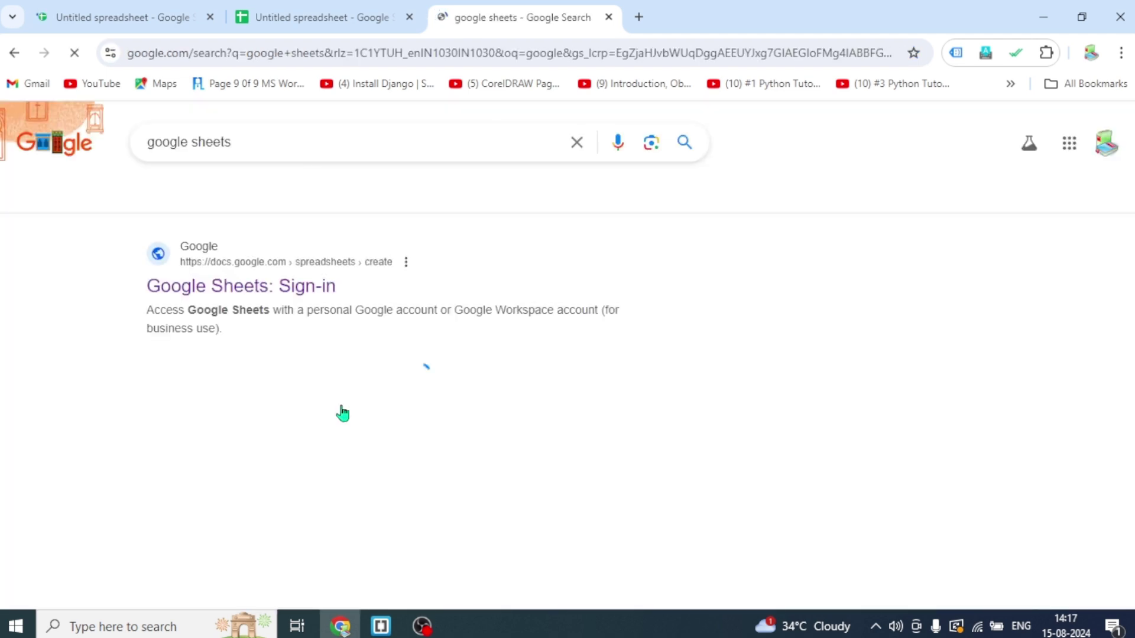
left_click(329, 404)
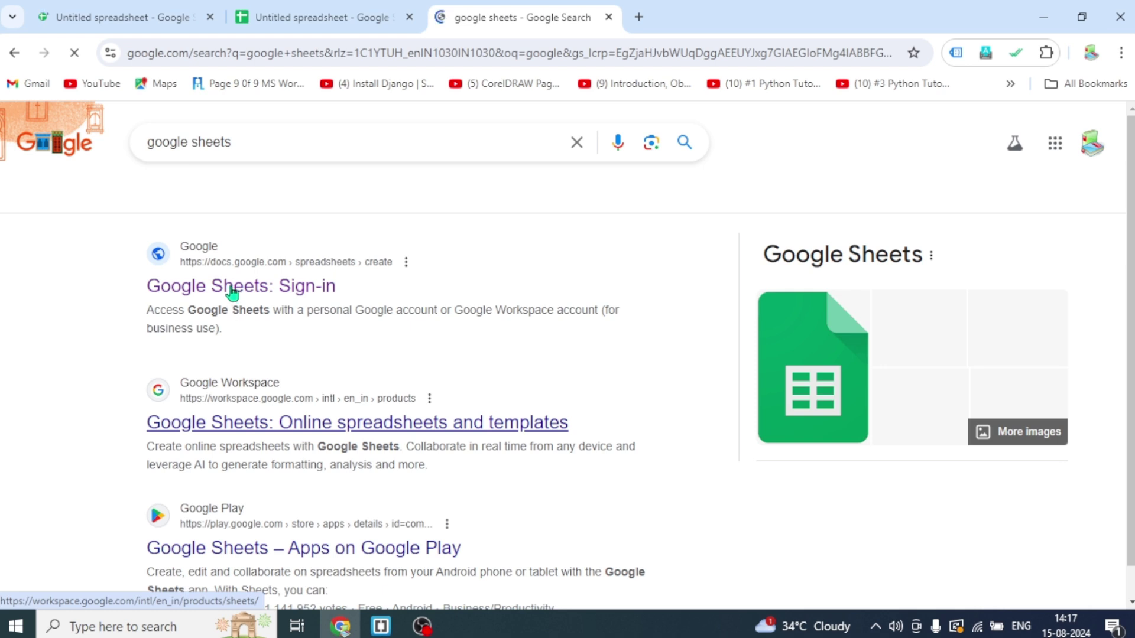
key("ctrl+1")
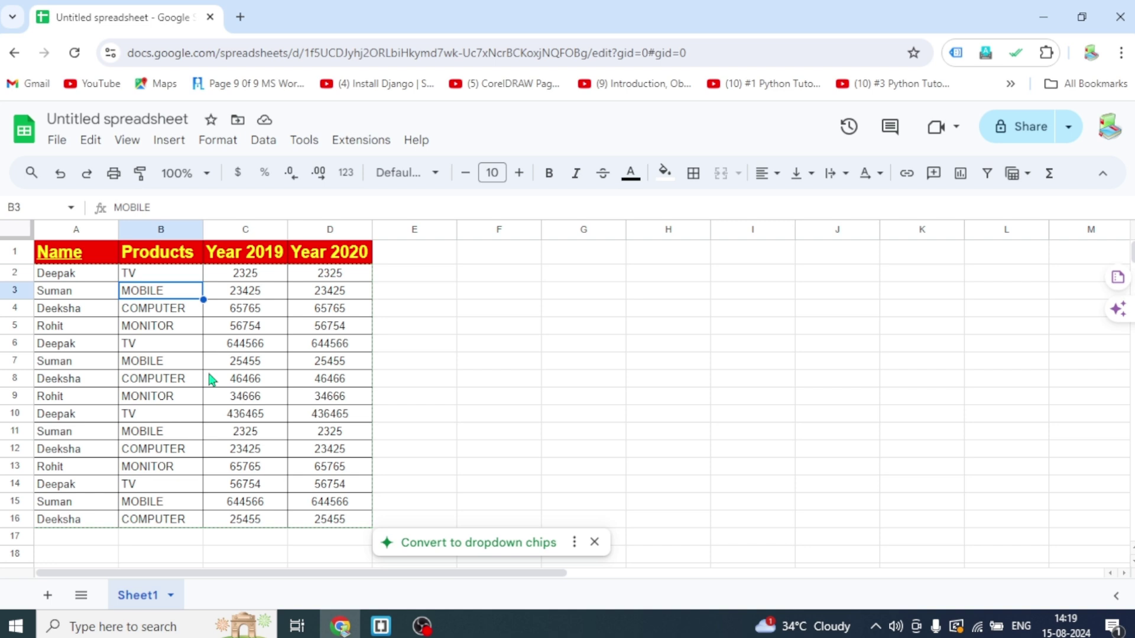
Start inserting a pivot table based on the data range Sheet1!A1:D16
key("Right")
key("Down")
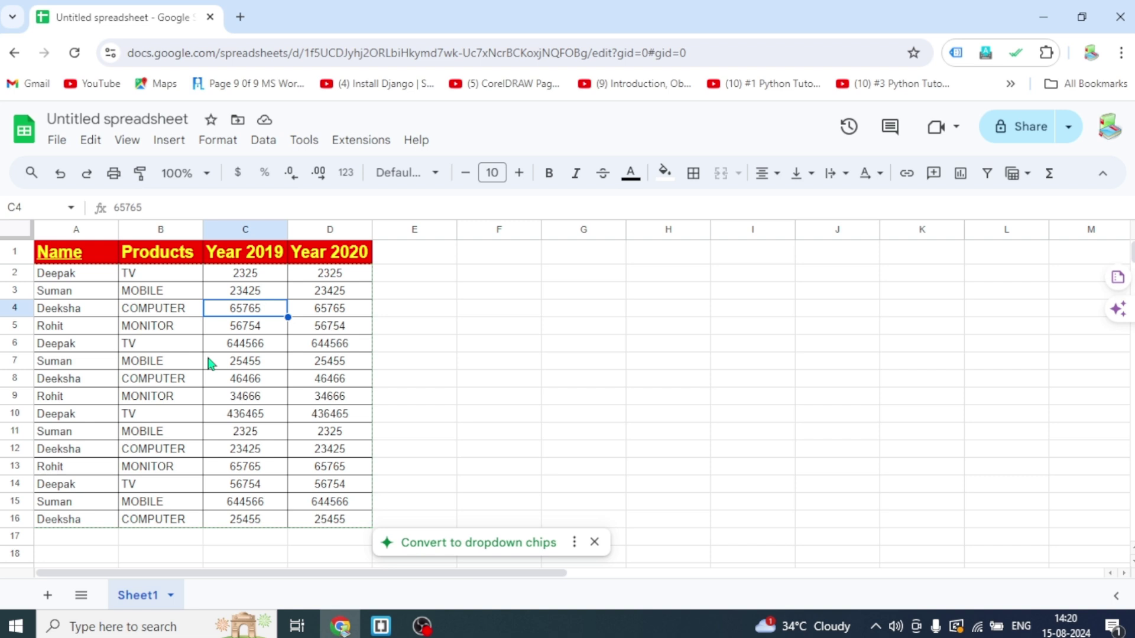
left_click(175, 254)
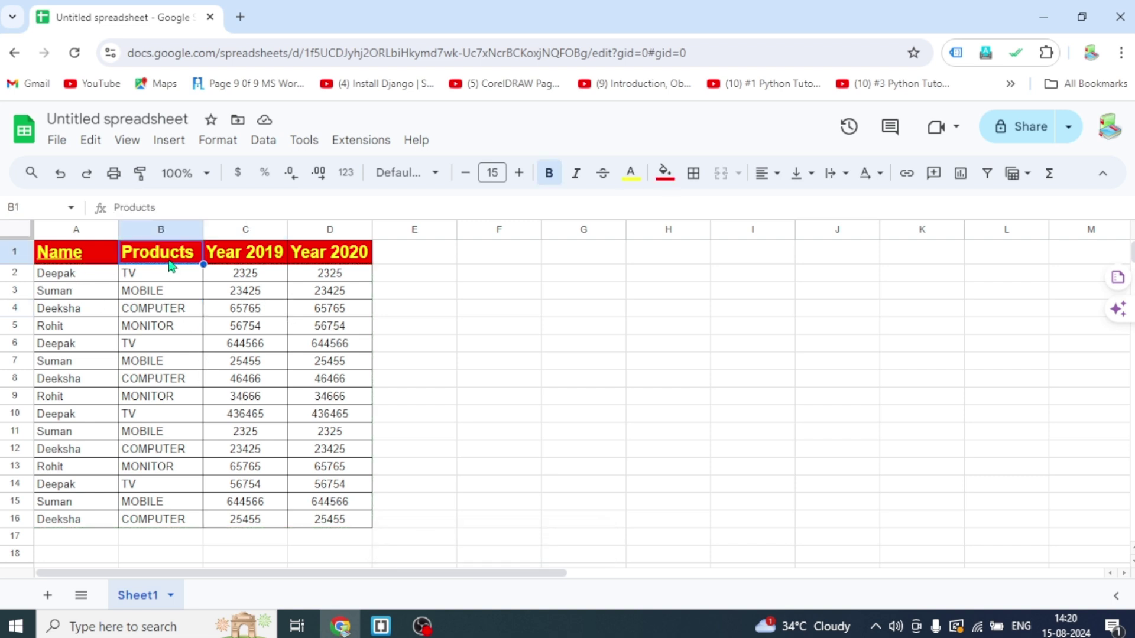
left_click(171, 145)
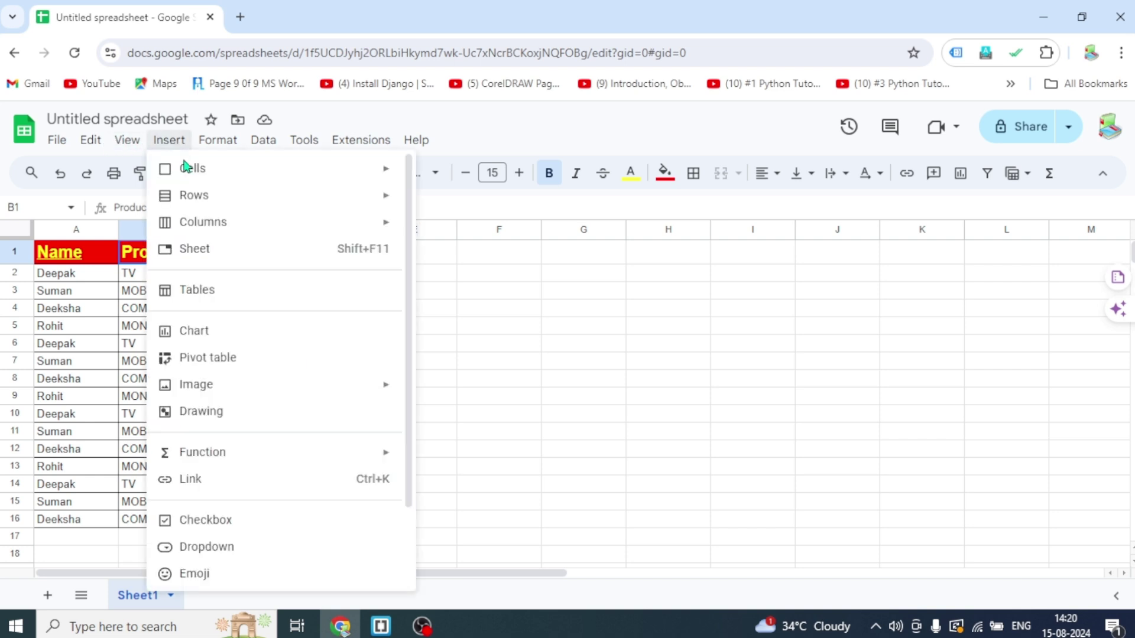
left_click(206, 359)
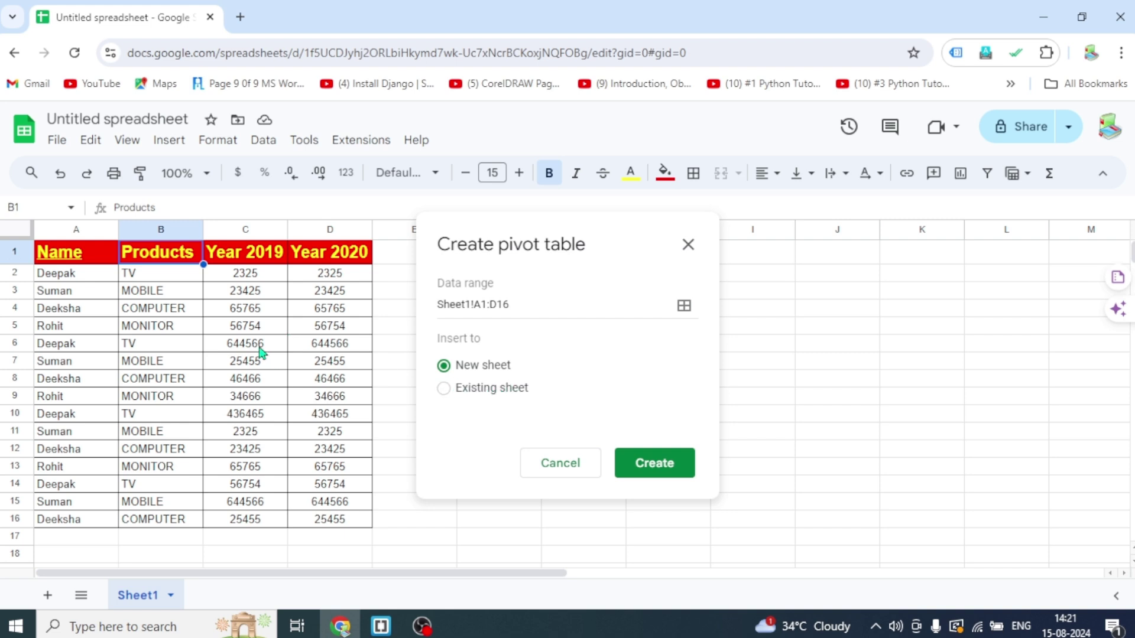
left_click(493, 385)
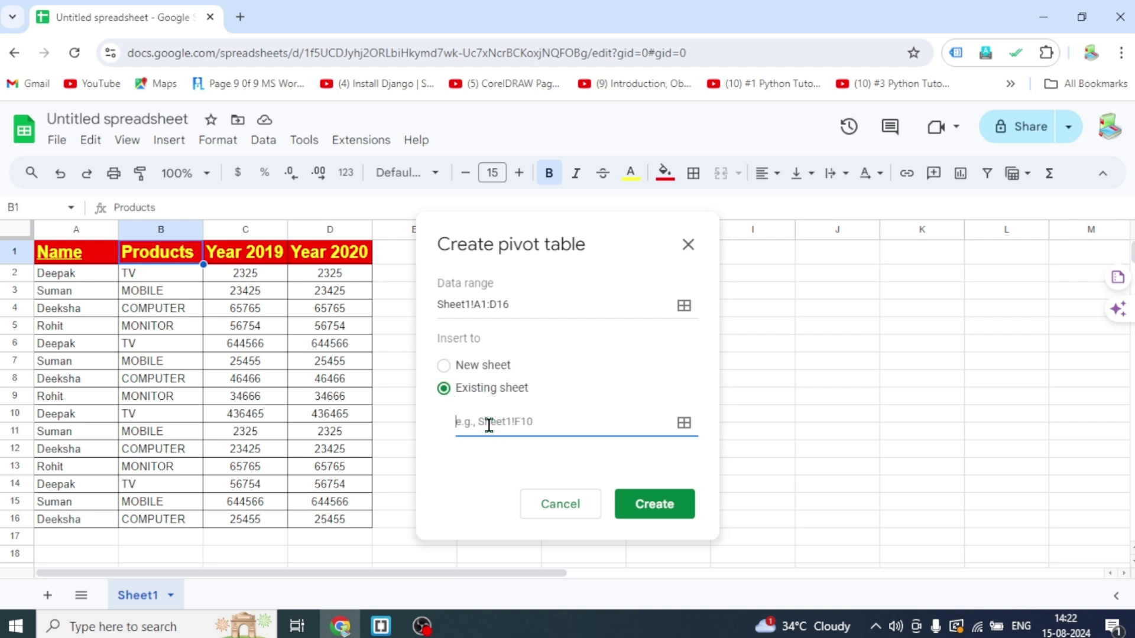
left_click(740, 254)
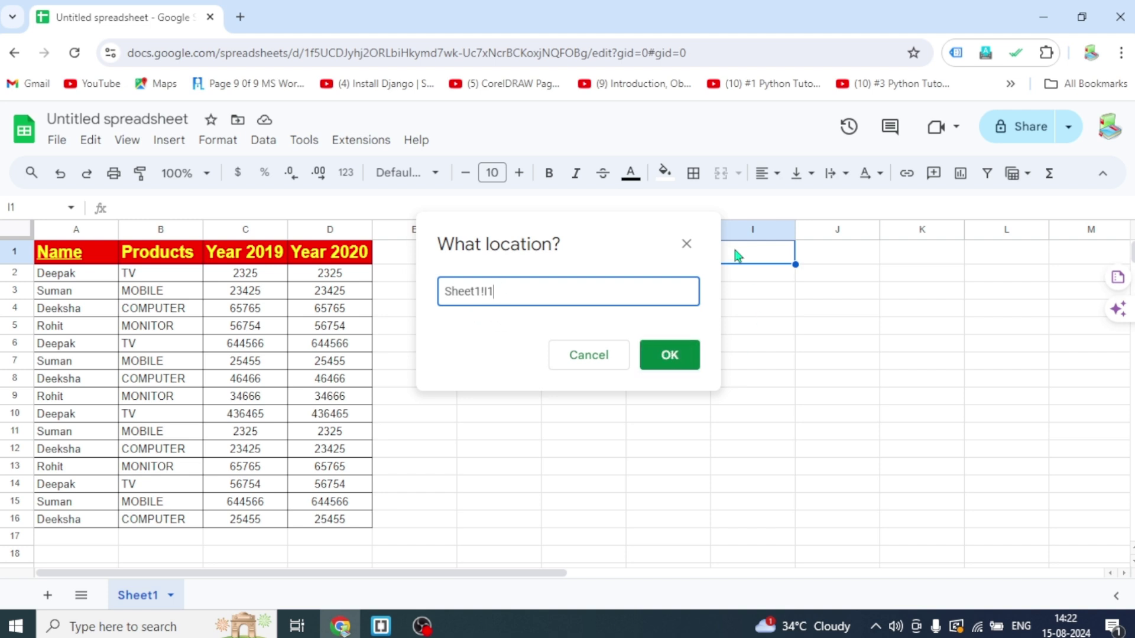
left_click(589, 354)
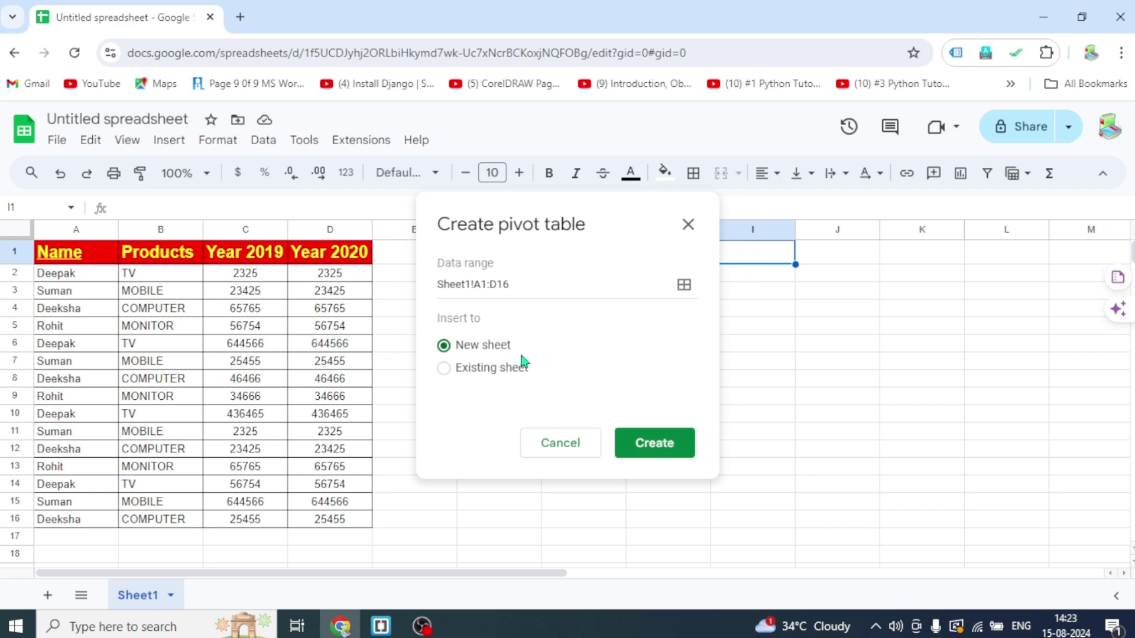
Create the pivot table from Sheet1!A1:D16 in a new sheet
left_click(653, 450)
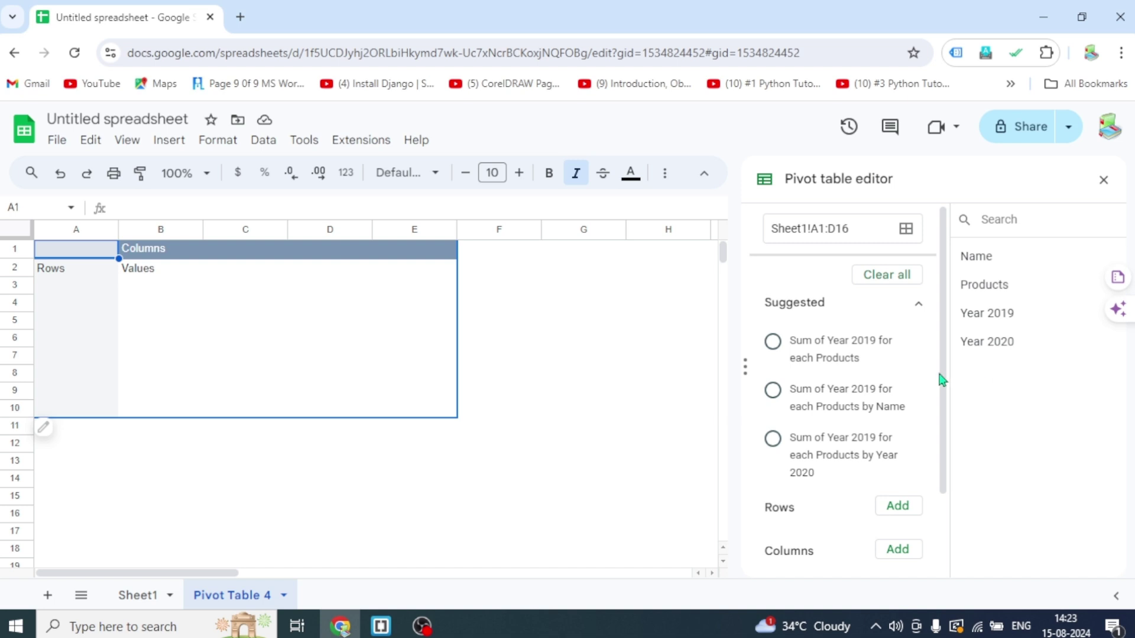
Try Name as a row field in the pivot table and remove it again
scroll(942, 390, "down", 2)
left_click_drag(941, 392, 939, 442)
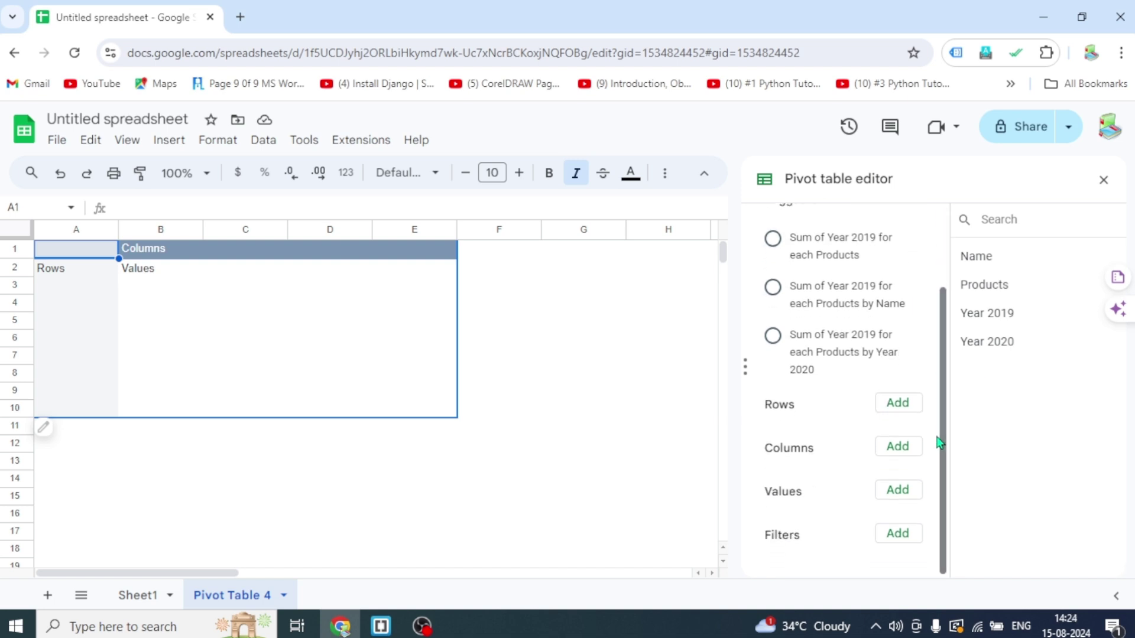
left_click(898, 405)
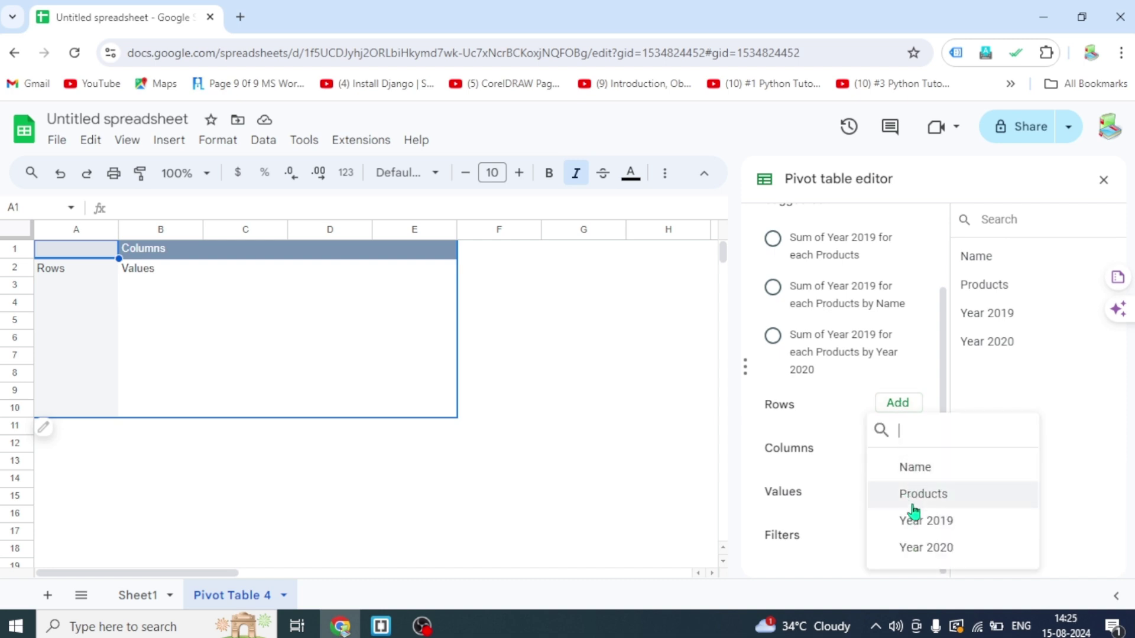
left_click(914, 470)
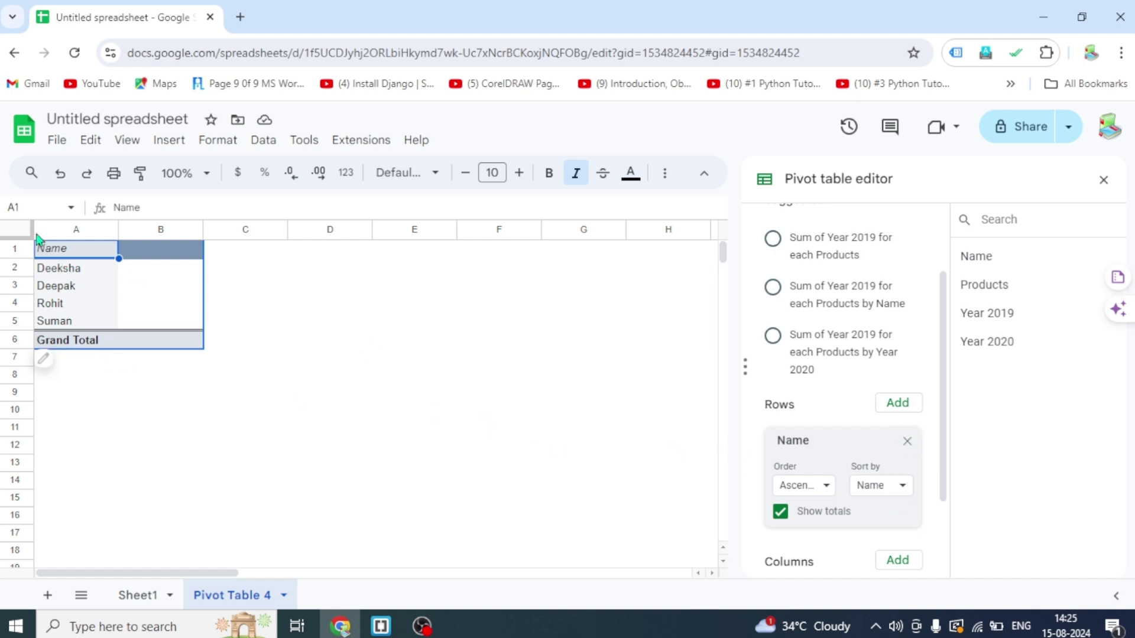
left_click(907, 442)
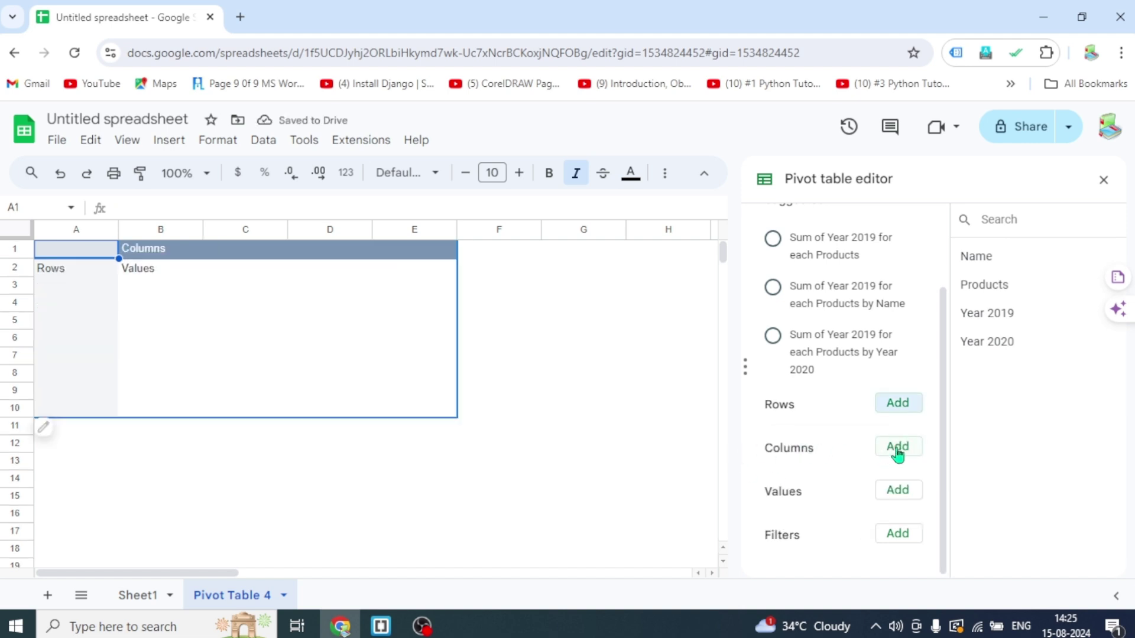
Try Name as a column field in the pivot table and remove it again
left_click(897, 449)
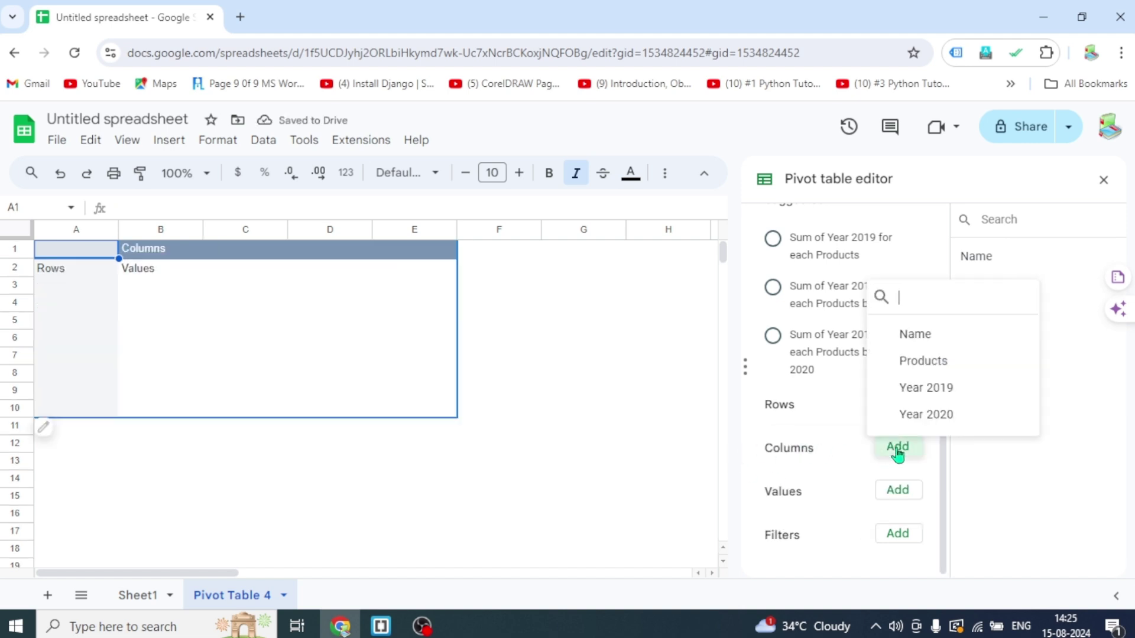
left_click(914, 334)
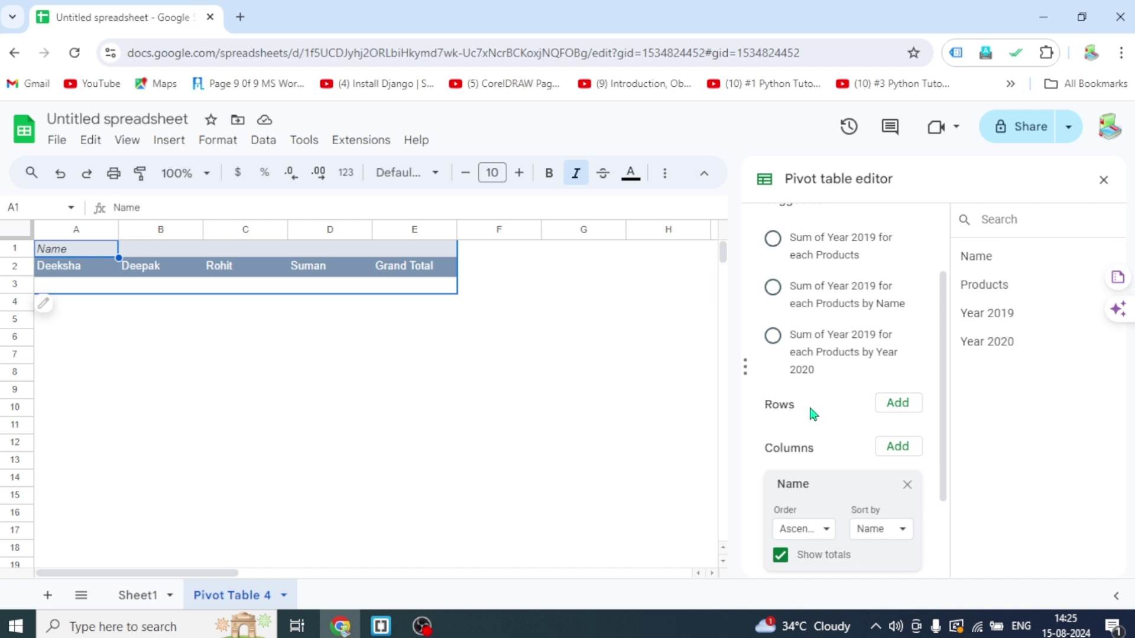
left_click(907, 484)
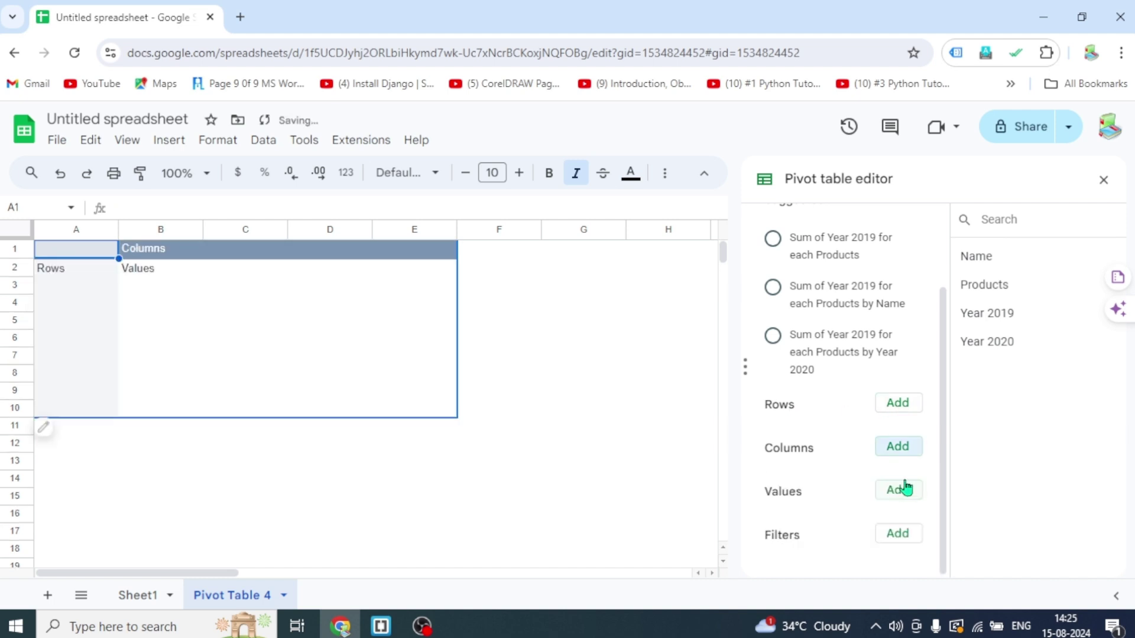
Add Name and Products as row fields of the pivot table
left_click(897, 406)
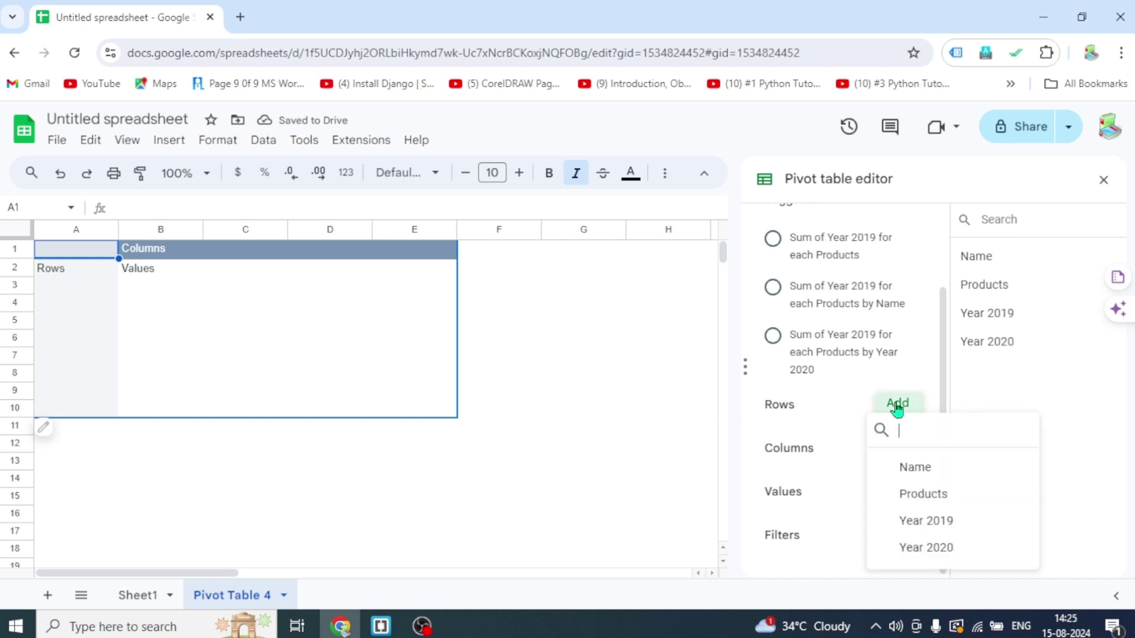
left_click(916, 466)
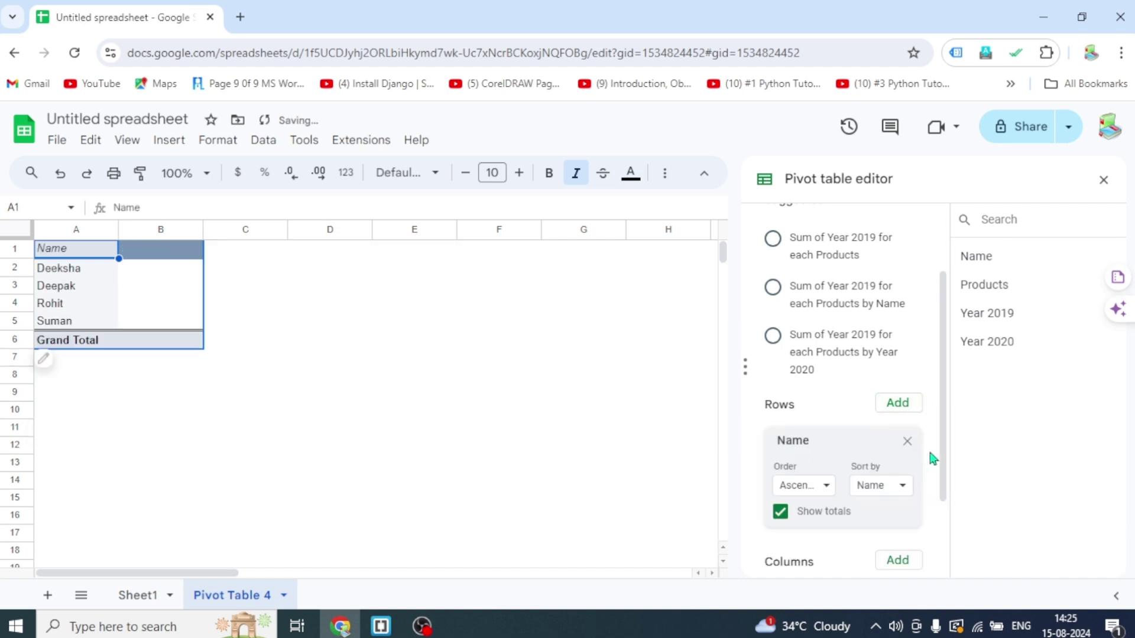
left_click_drag(941, 445, 944, 508)
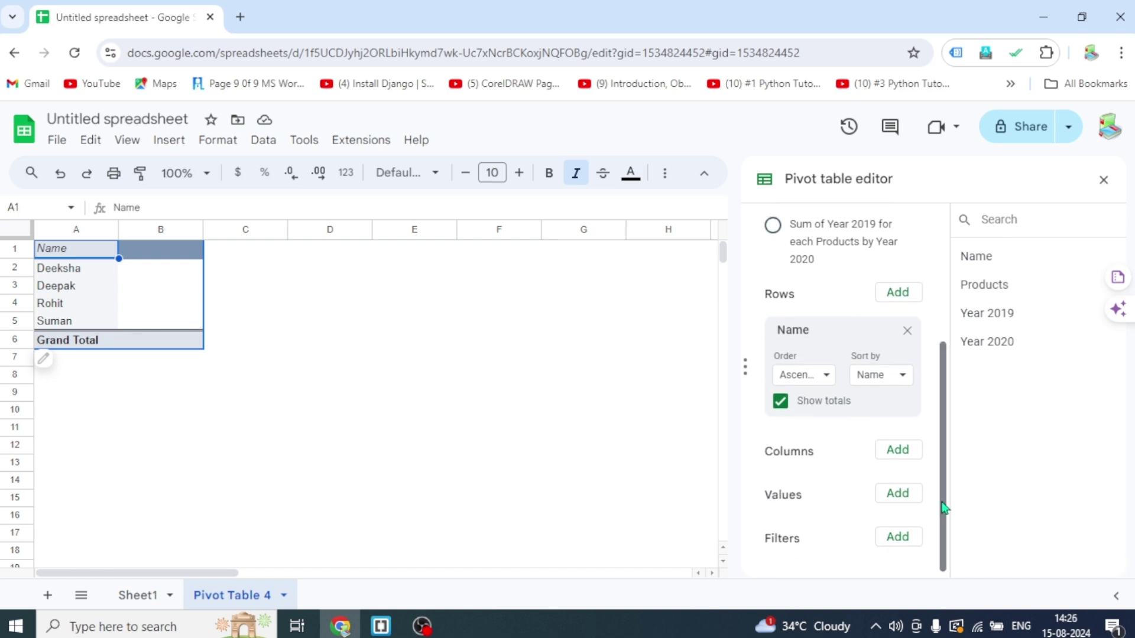
left_click(897, 294)
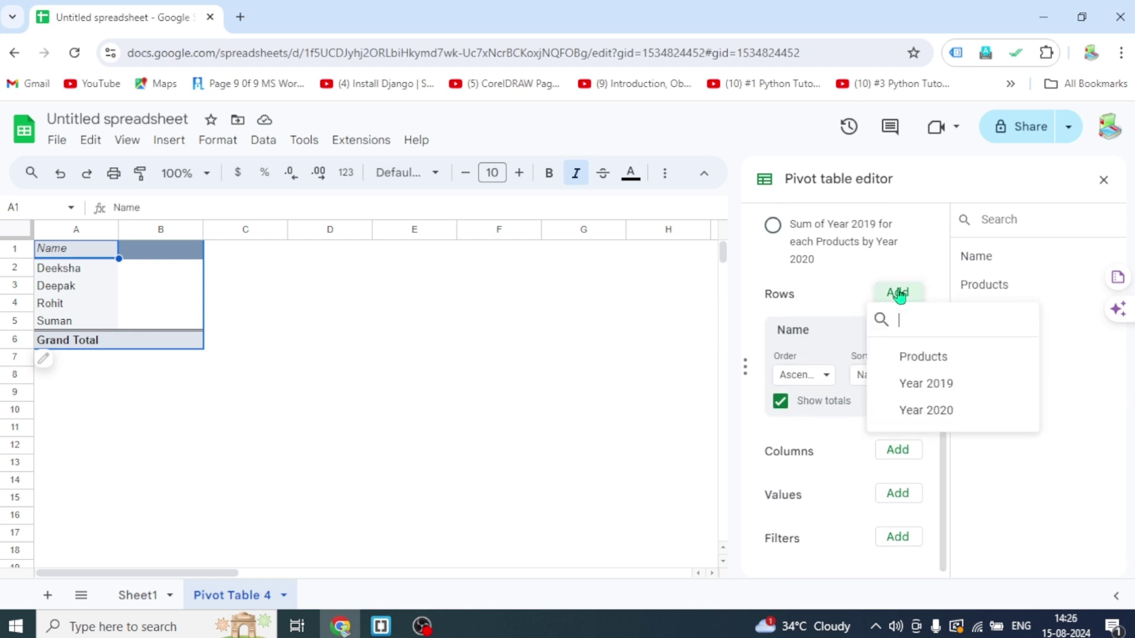
left_click(920, 358)
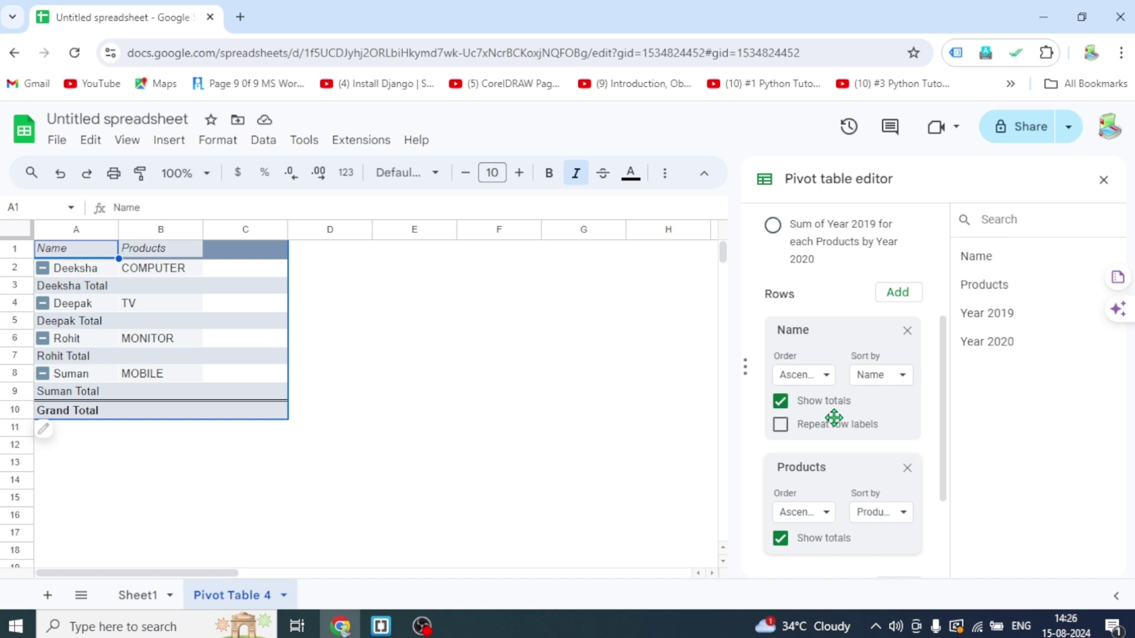
Turn off the totals for both the Name and Products row fields
left_click(780, 403)
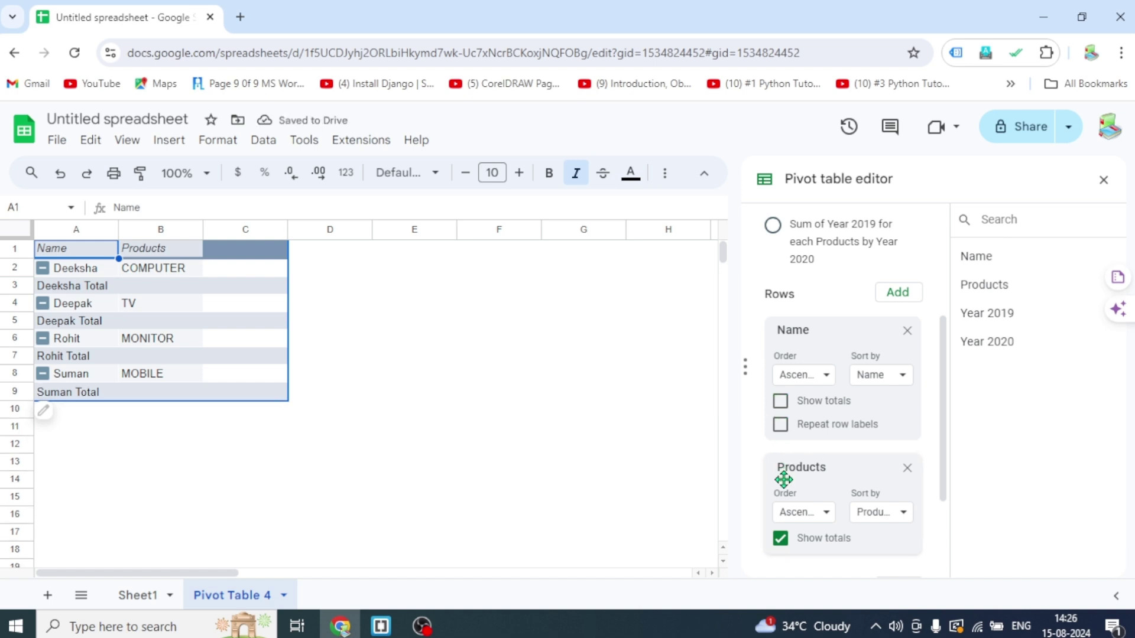
left_click(780, 539)
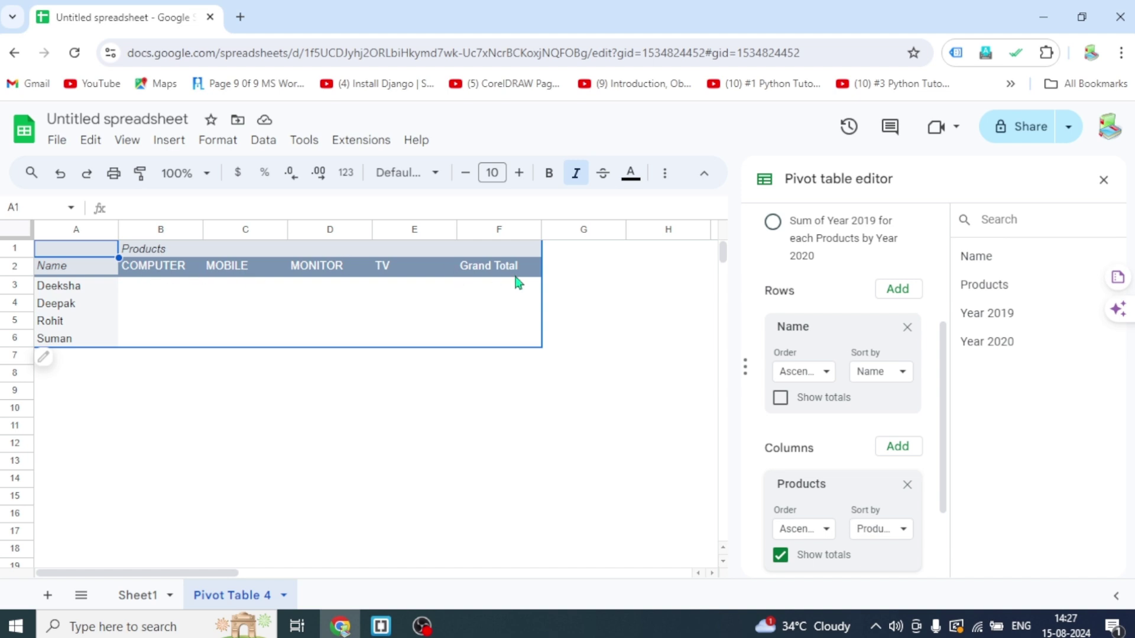
Add Year 2019 as a value field of the pivot table
left_click_drag(942, 443, 944, 494)
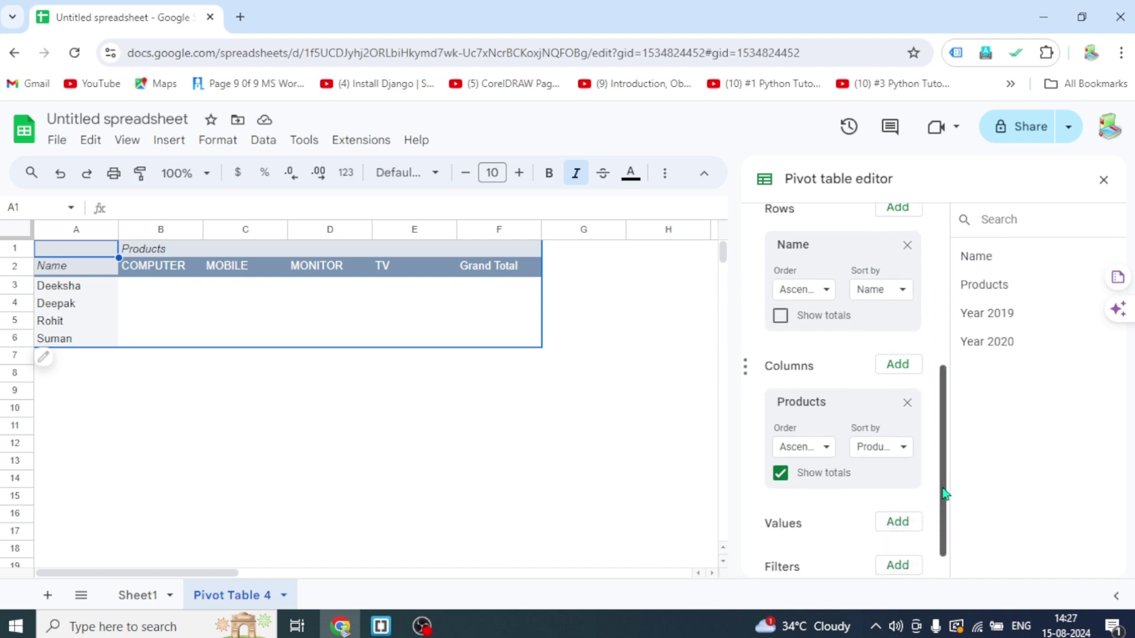
scroll(944, 495, "down", 1)
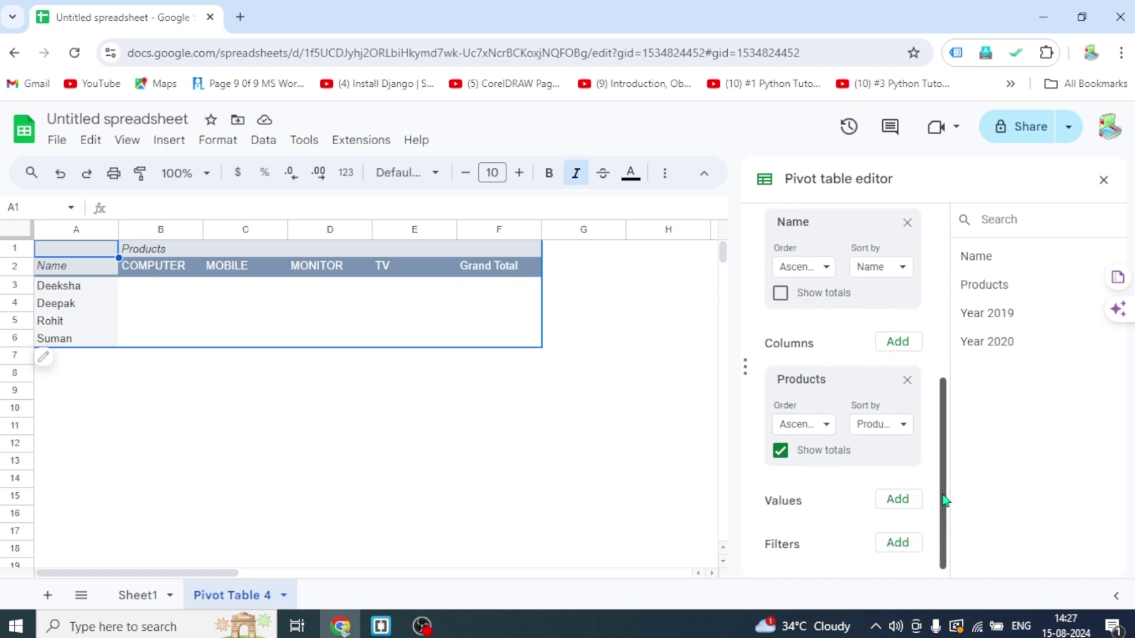
left_click(897, 491)
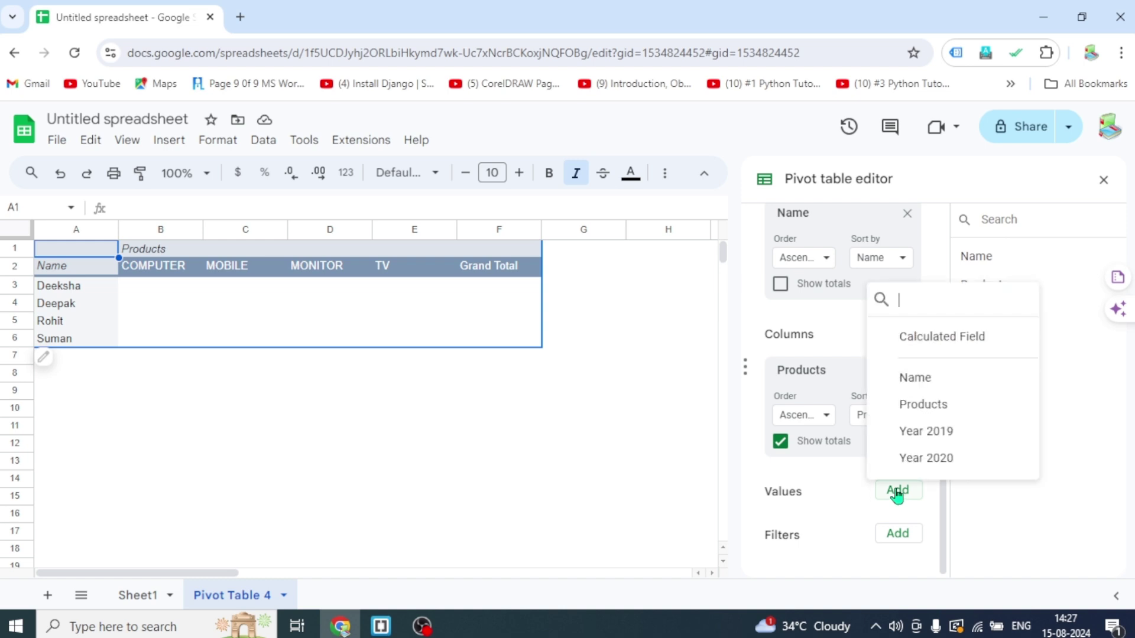
left_click(926, 434)
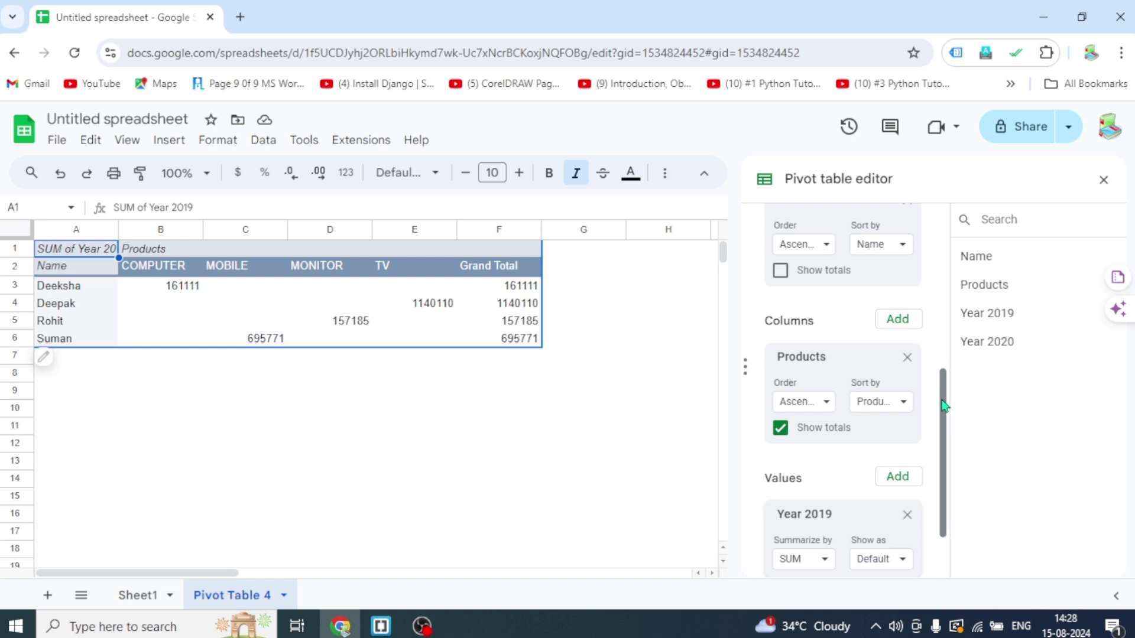
Remove Products from the column fields of the pivot table
mouse_move(942, 405)
left_mouse_down()
mouse_move(943, 433)
mouse_move(944, 385)
left_mouse_up()
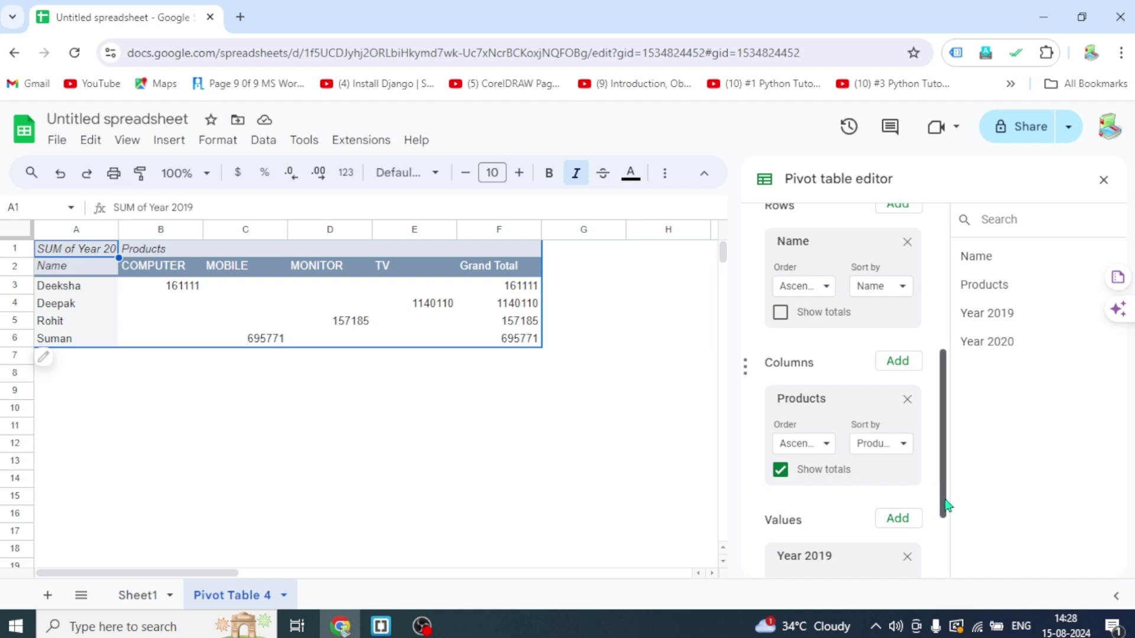
left_click_drag(945, 506, 945, 448)
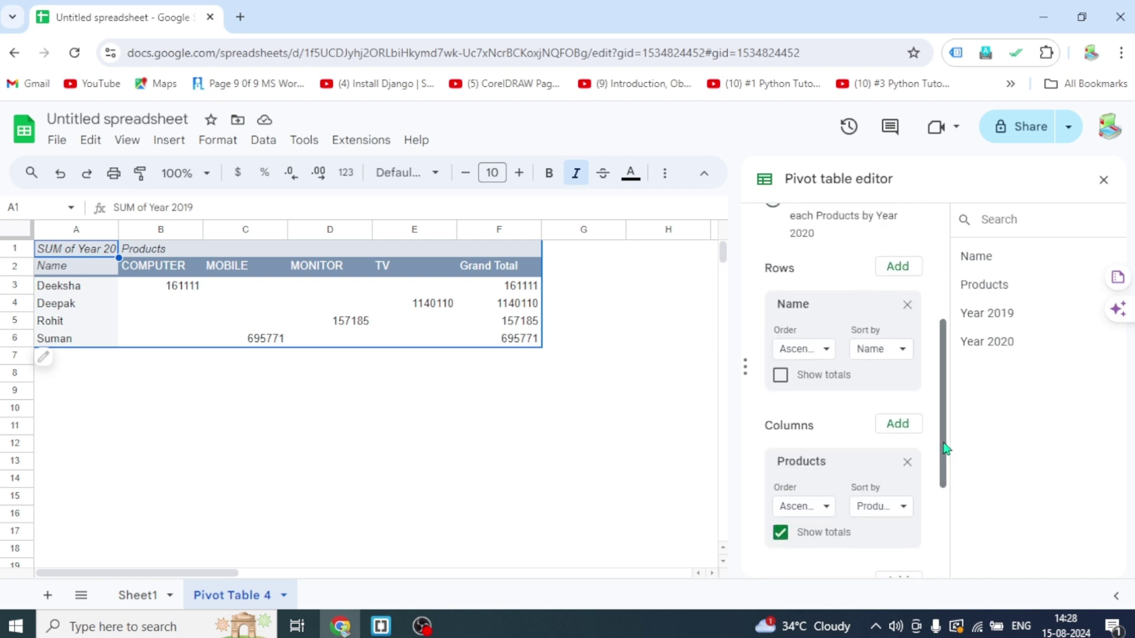
left_click(906, 462)
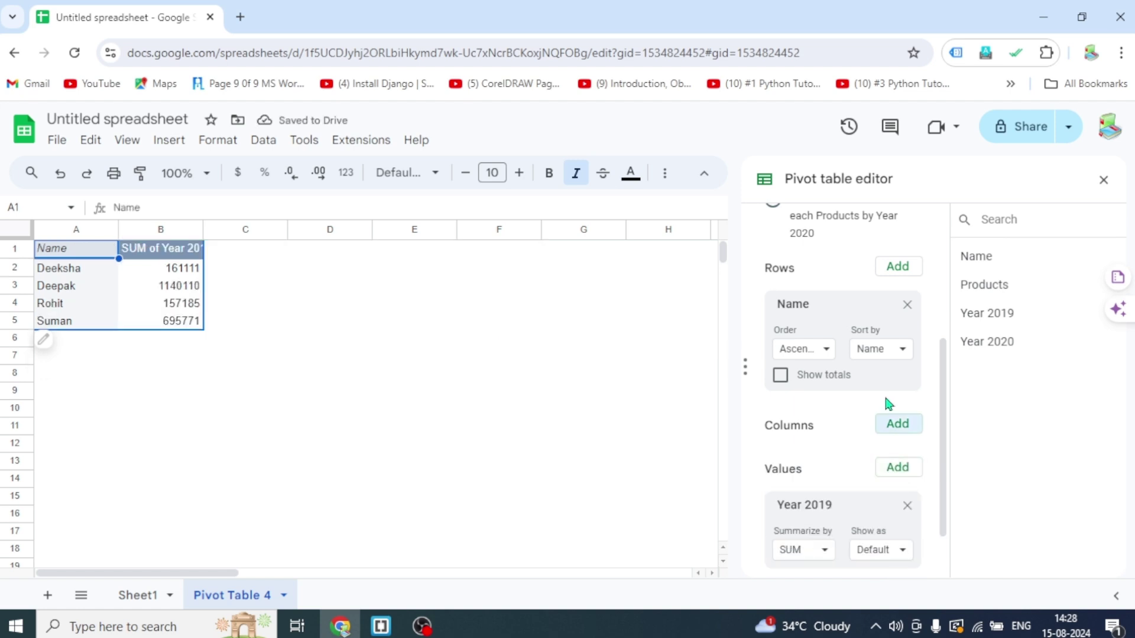
left_click(902, 352)
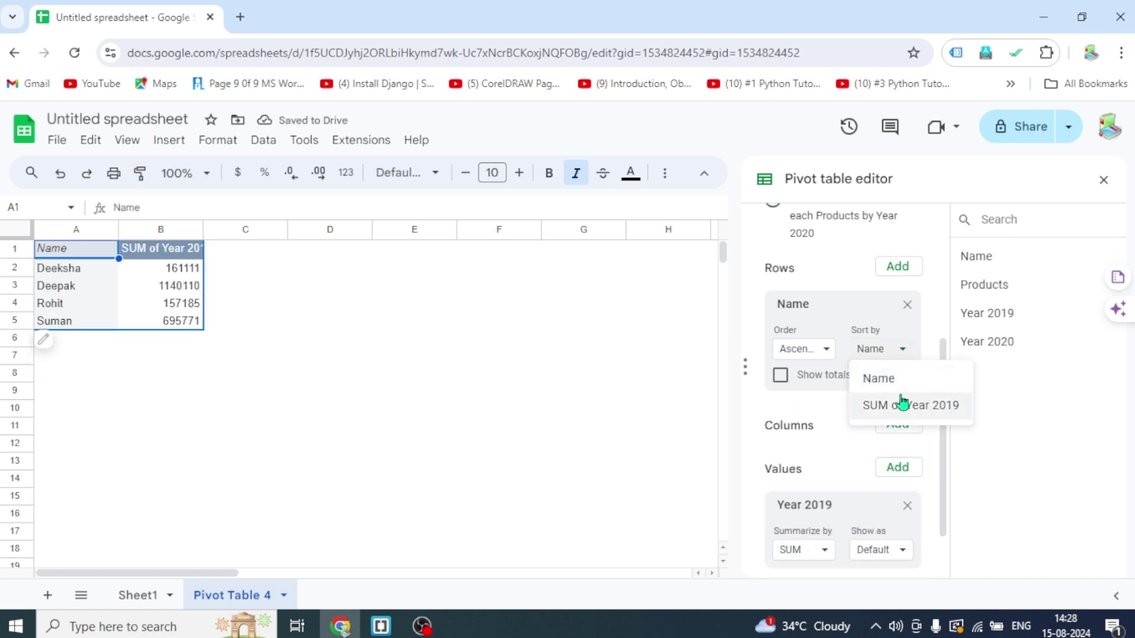
left_click_drag(942, 358, 942, 329)
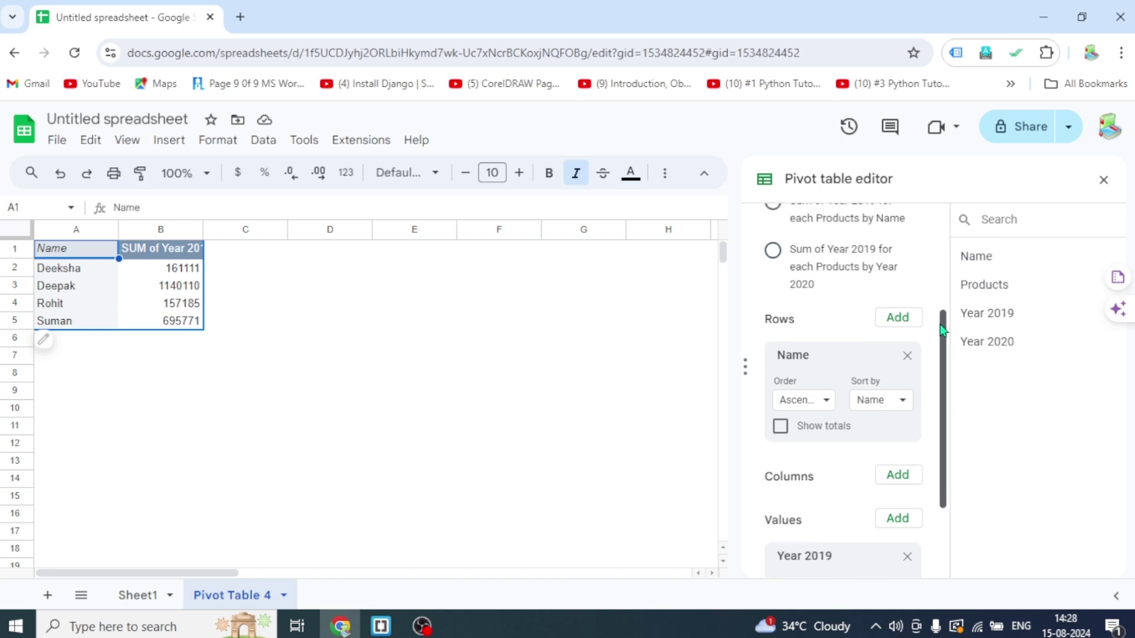
Add Products as a second row field below Name and turn off its totals
left_click(897, 319)
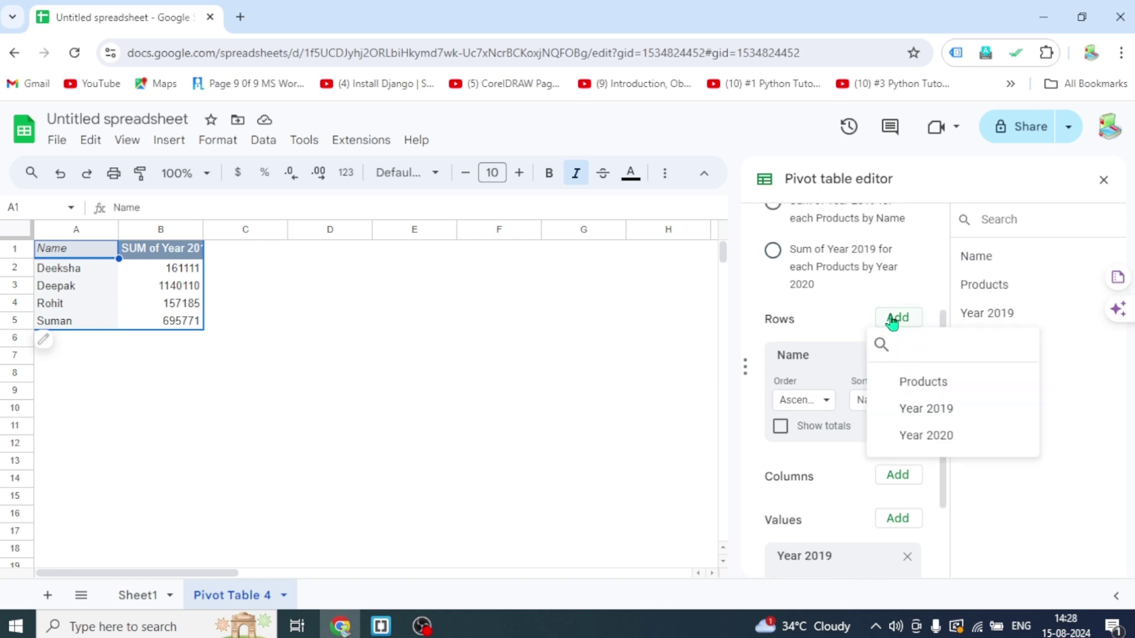
left_click(922, 384)
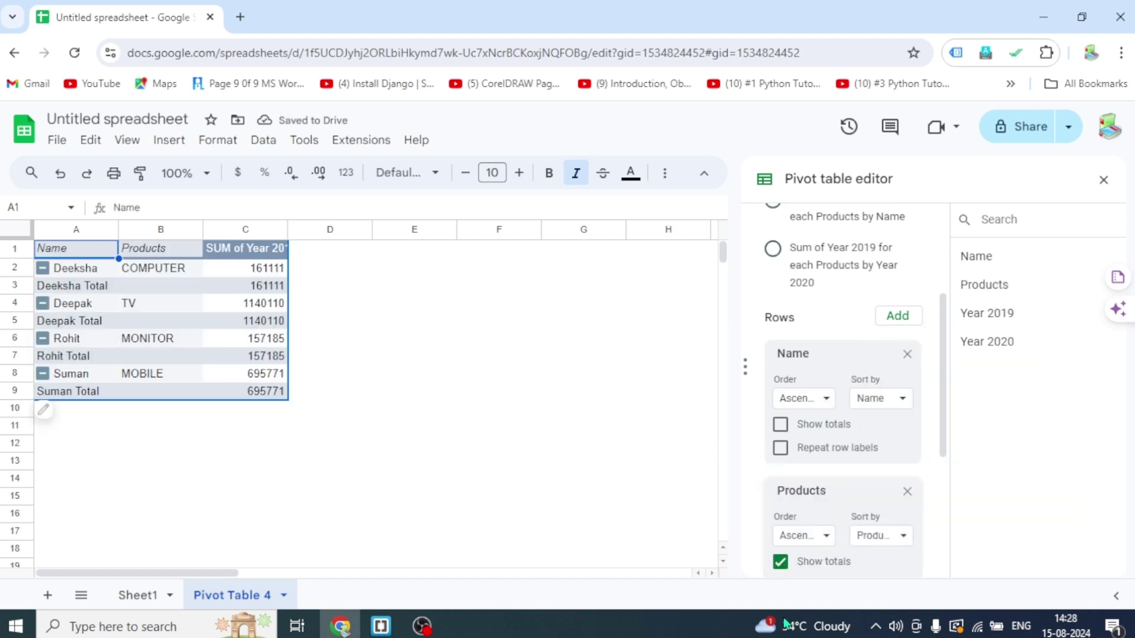
left_click(781, 562)
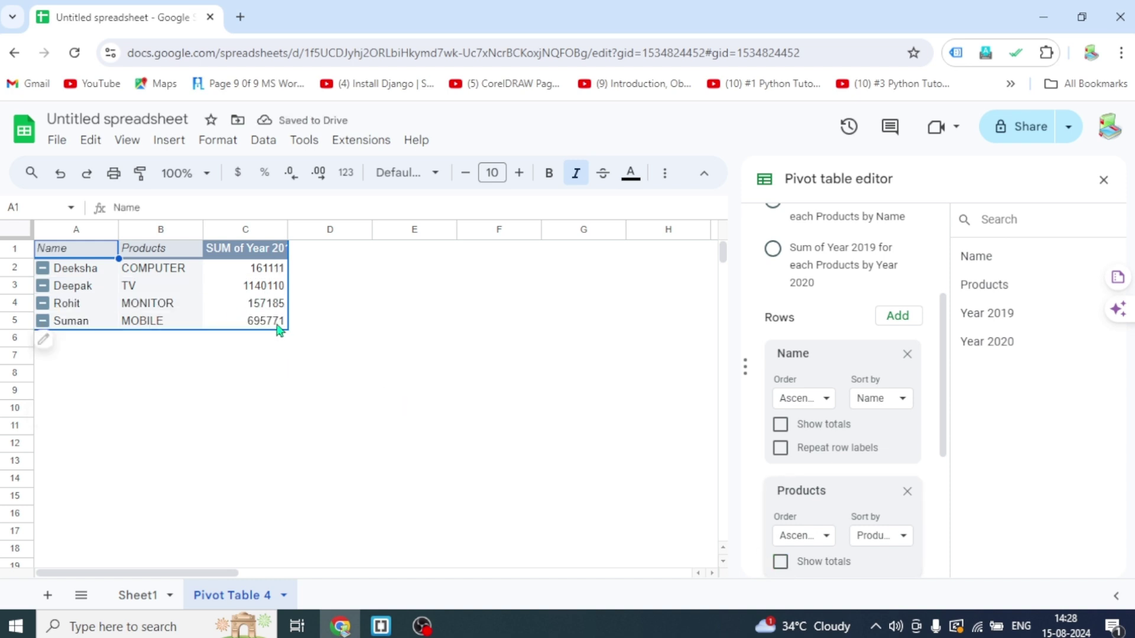
Add Year 2019 as a third row field and turn on the totals for the Name and Products row fields
left_click(897, 317)
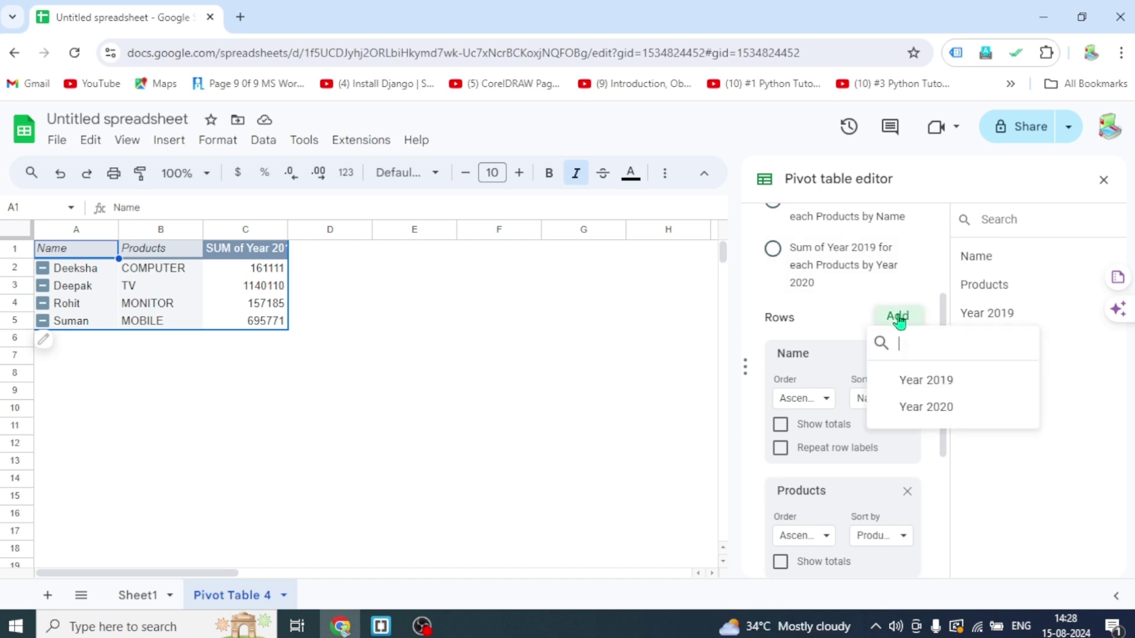
left_click(920, 385)
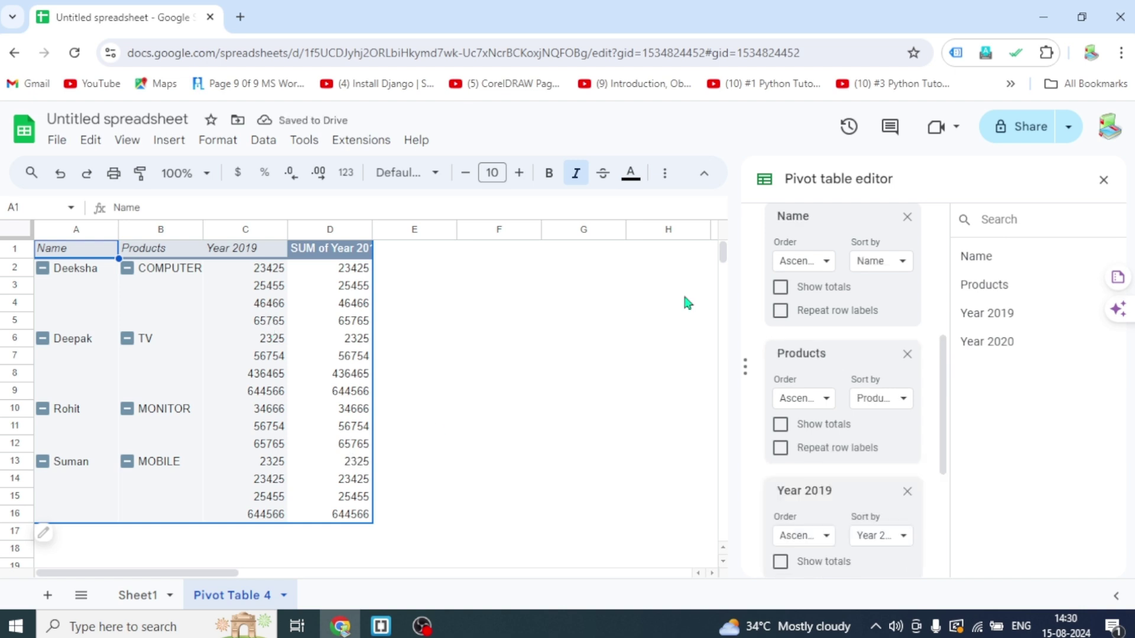
left_click(780, 287)
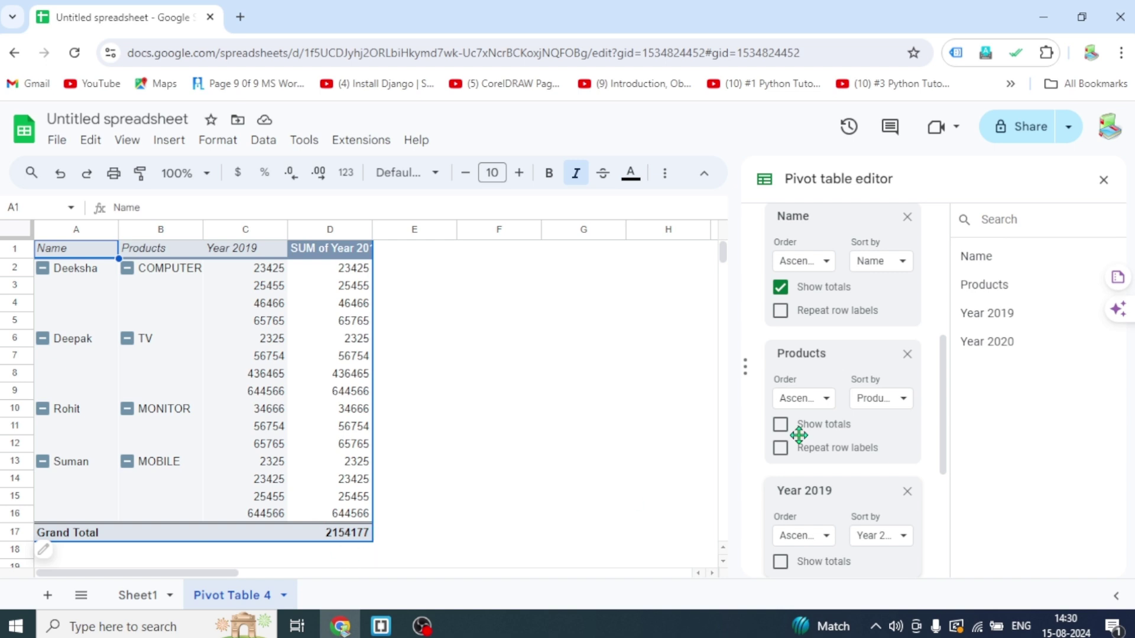
left_click(780, 425)
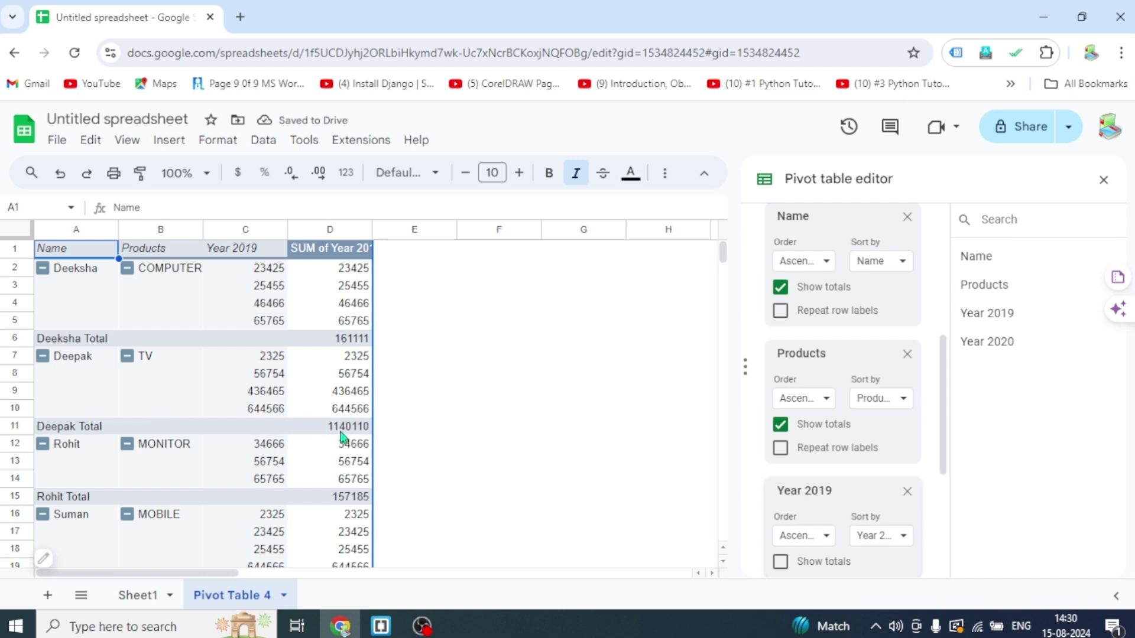
Collapse all the name groups in the pivot table to their total rows
left_click(42, 303)
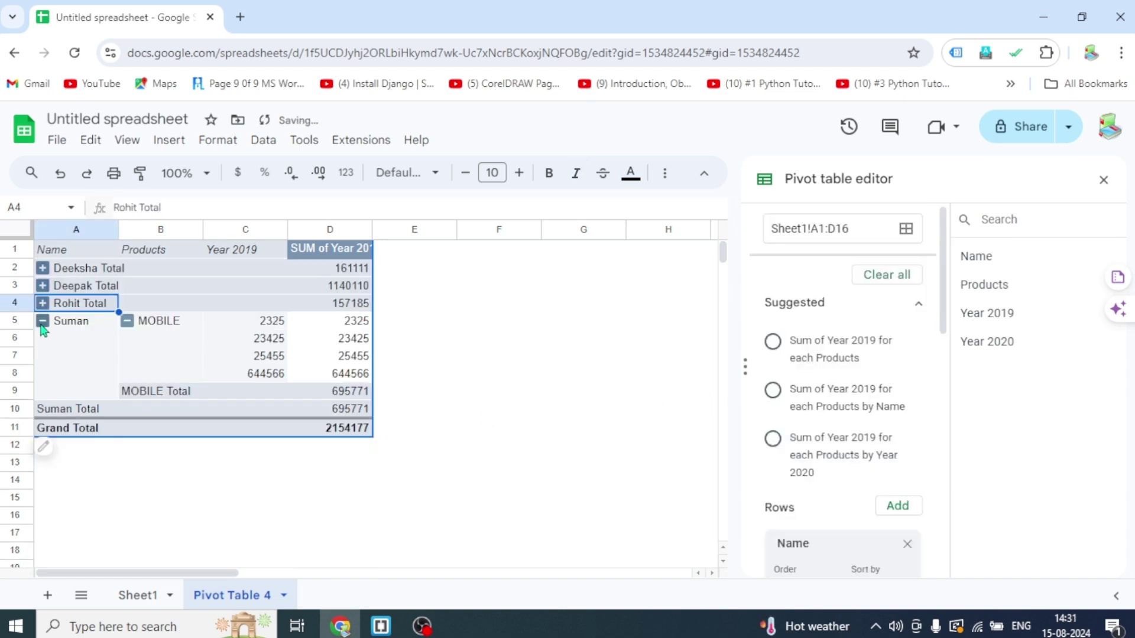
left_click(42, 322)
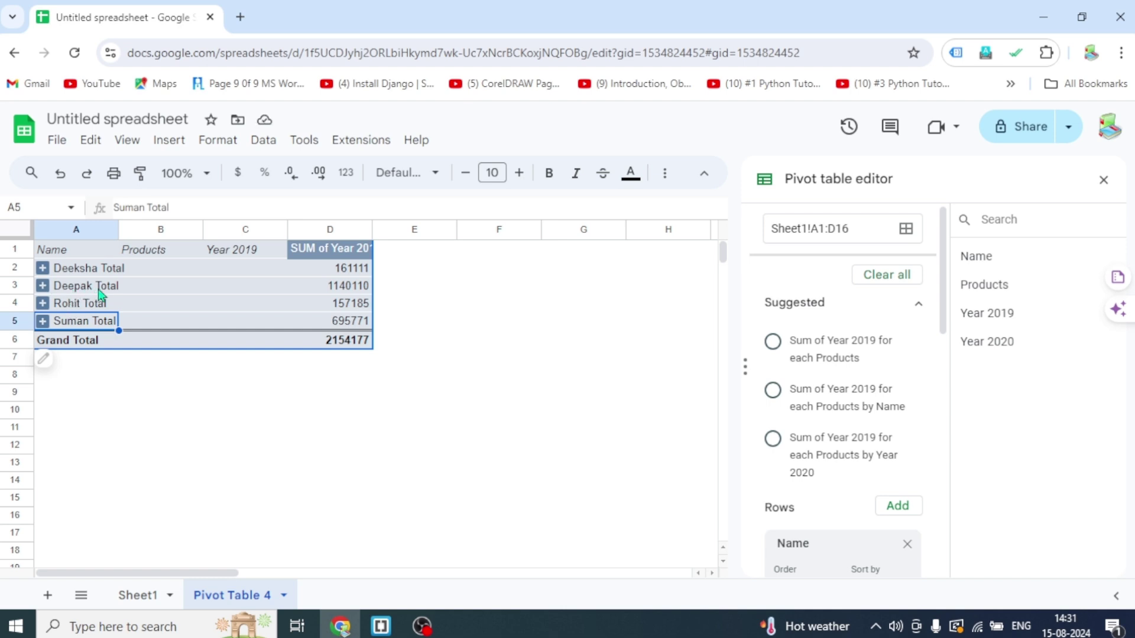
Expand and collapse the second name group, and expand the first one to view its detail rows
left_click(43, 286)
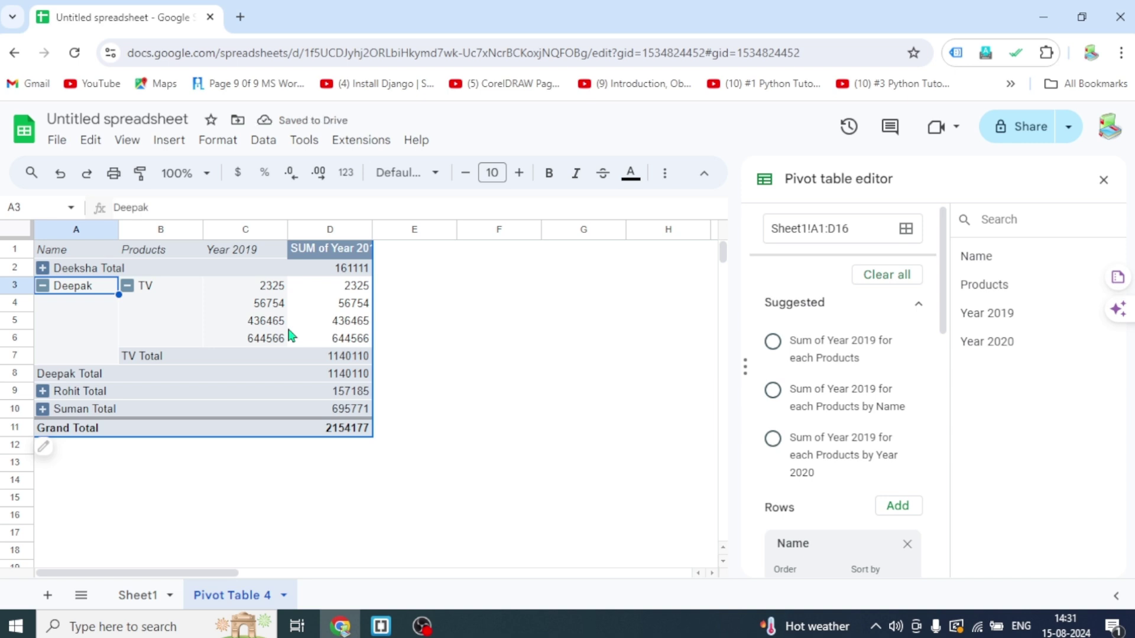
left_click(43, 285)
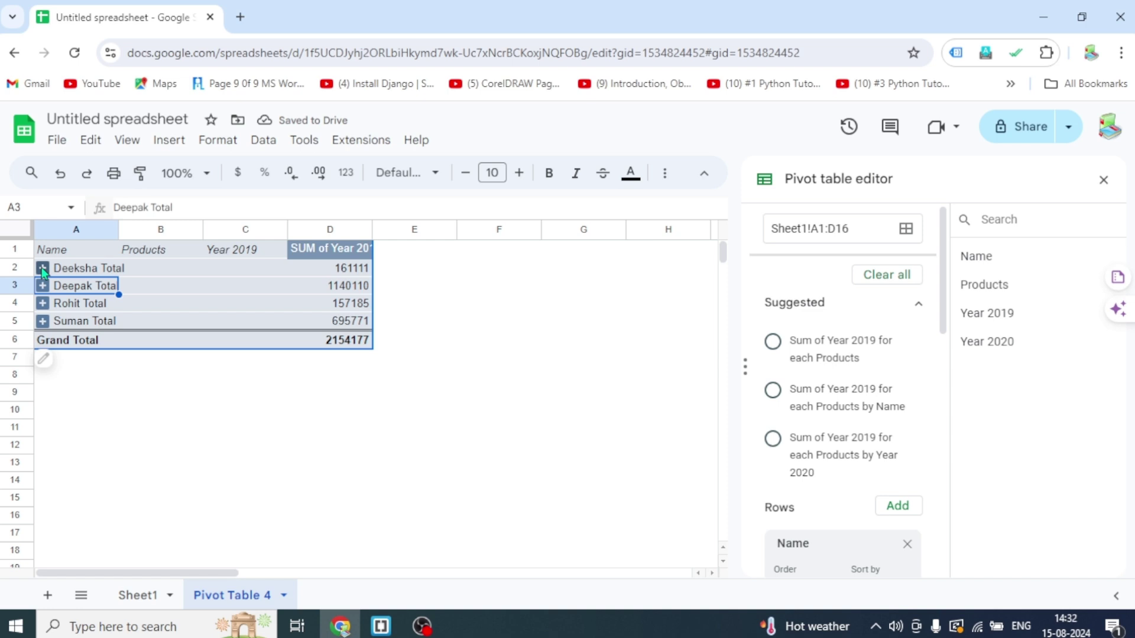
left_click(43, 269)
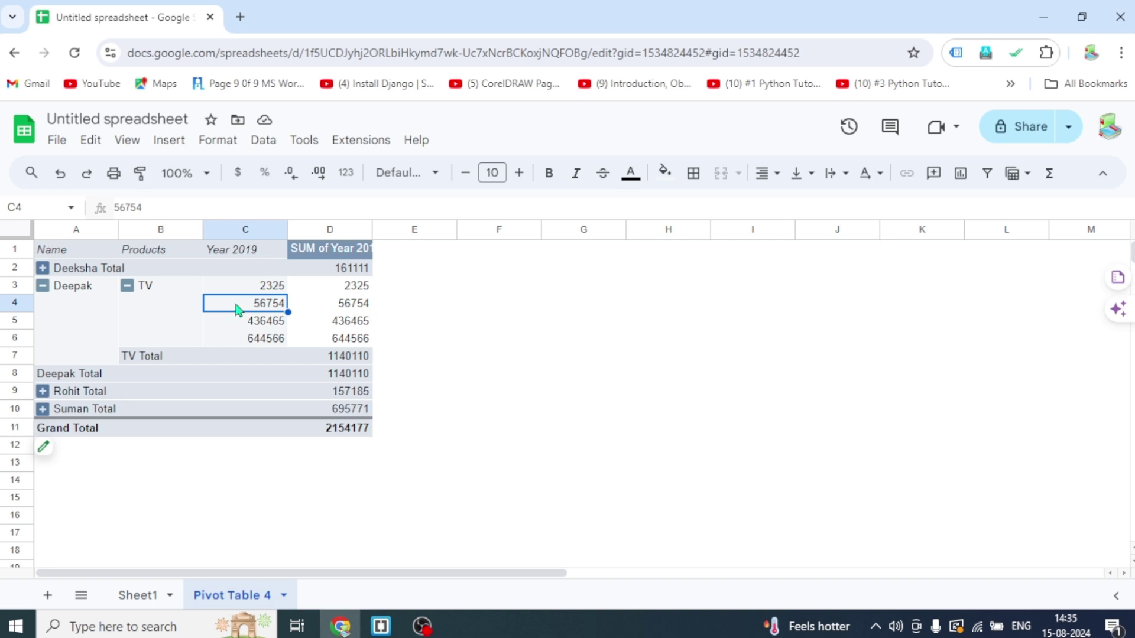
Select cell C3 in the pivot table and reopen the pivot table editor
left_click(218, 288)
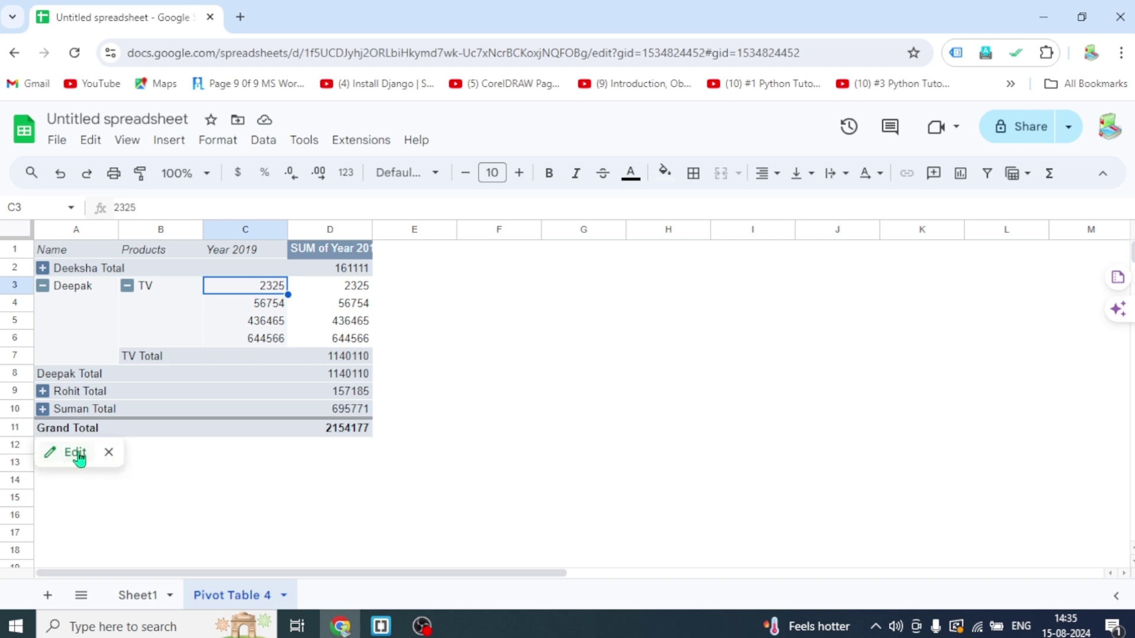
left_click(75, 453)
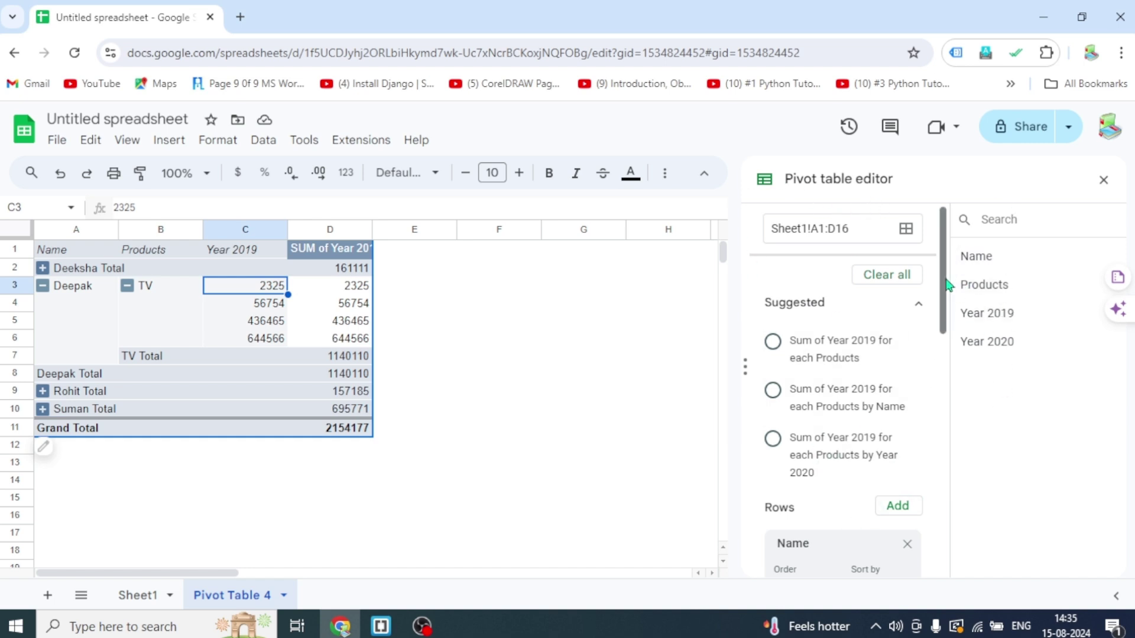
mouse_move(943, 284)
left_mouse_down()
mouse_move(940, 526)
mouse_move(942, 277)
left_mouse_up()
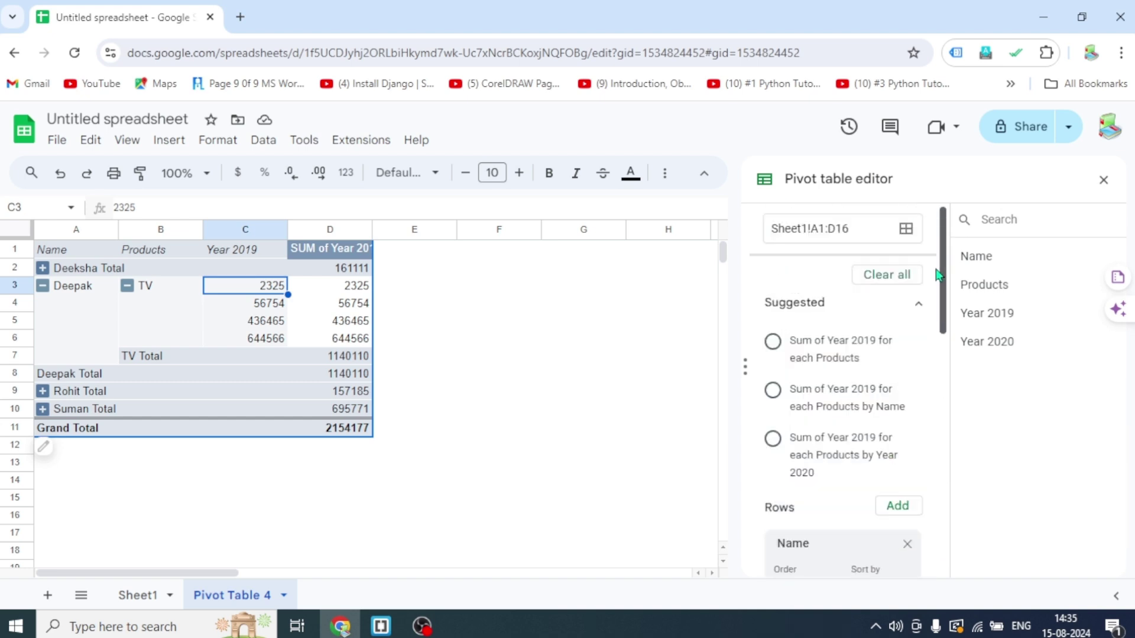